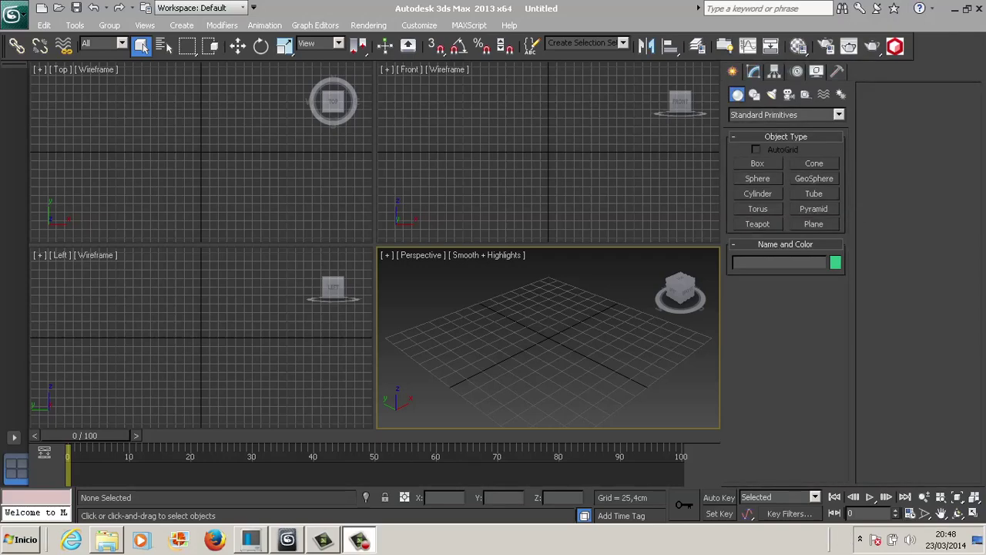
# Draw a sphere at the centre of the grid
pyautogui.click(757, 178)
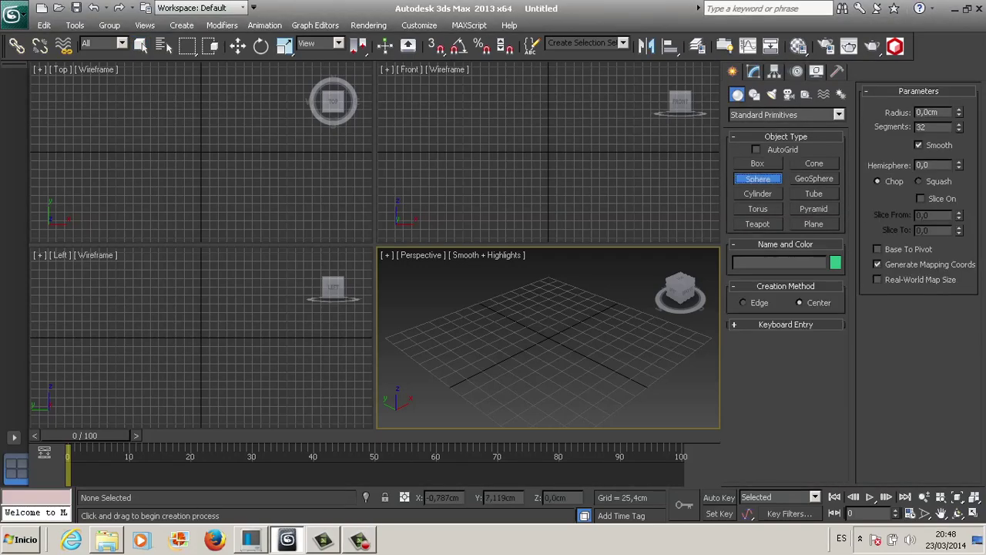
pyautogui.moveTo(545, 333); pyautogui.dragTo(542, 361)
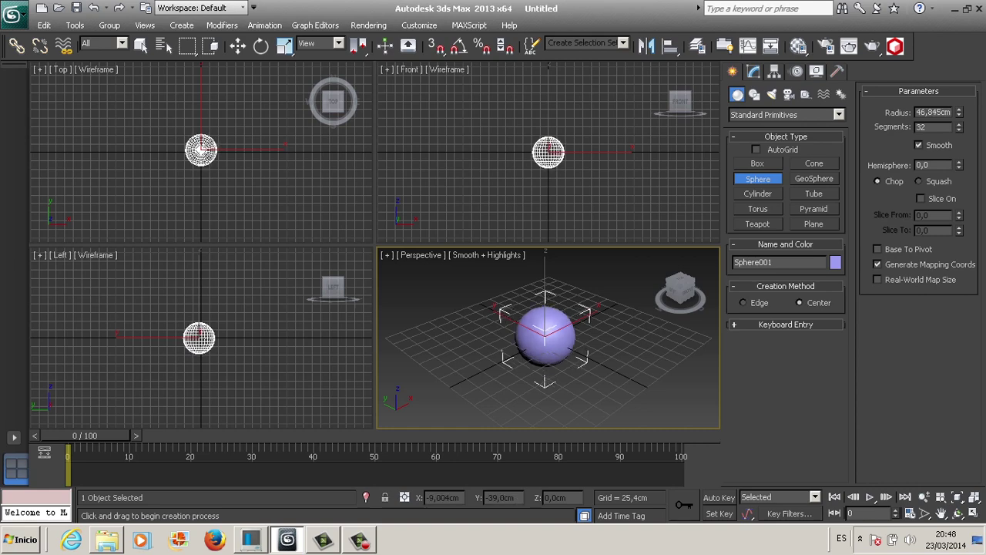
pyautogui.click(237, 45)
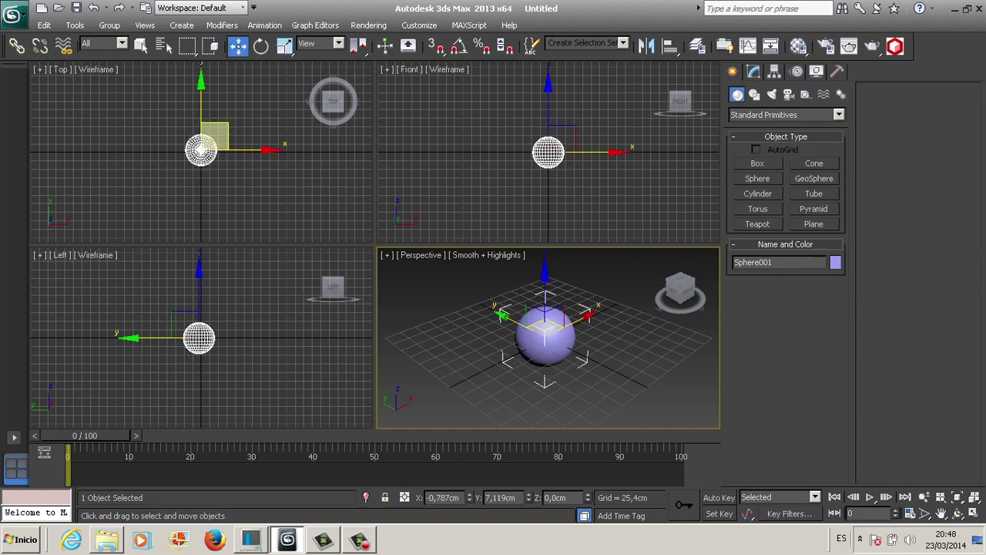
# Place the sphere at X 0, Y 0, Z 0 and hide the perspective grid
pyautogui.doubleClick(443, 497)
pyautogui.write('0')
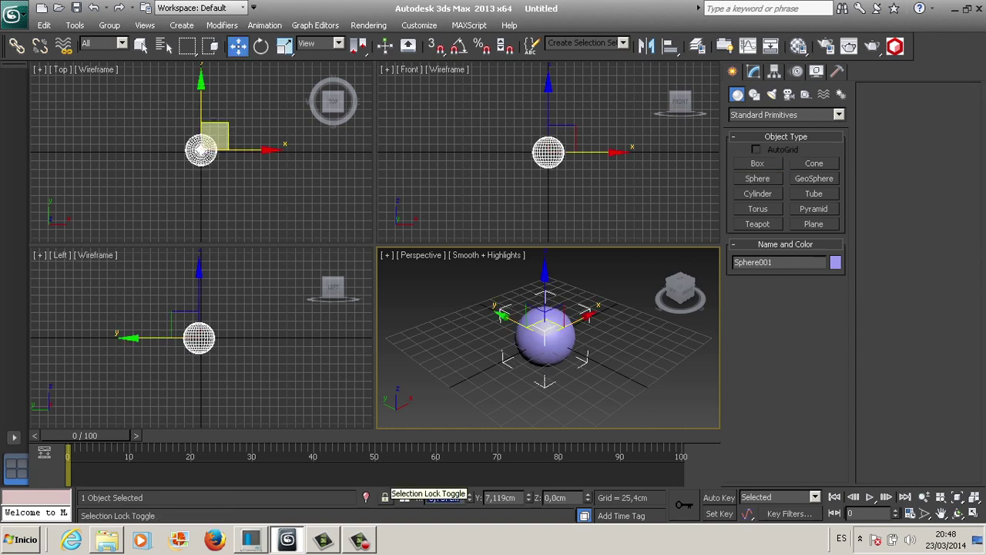
pyautogui.press('Tab')
pyautogui.write('0')
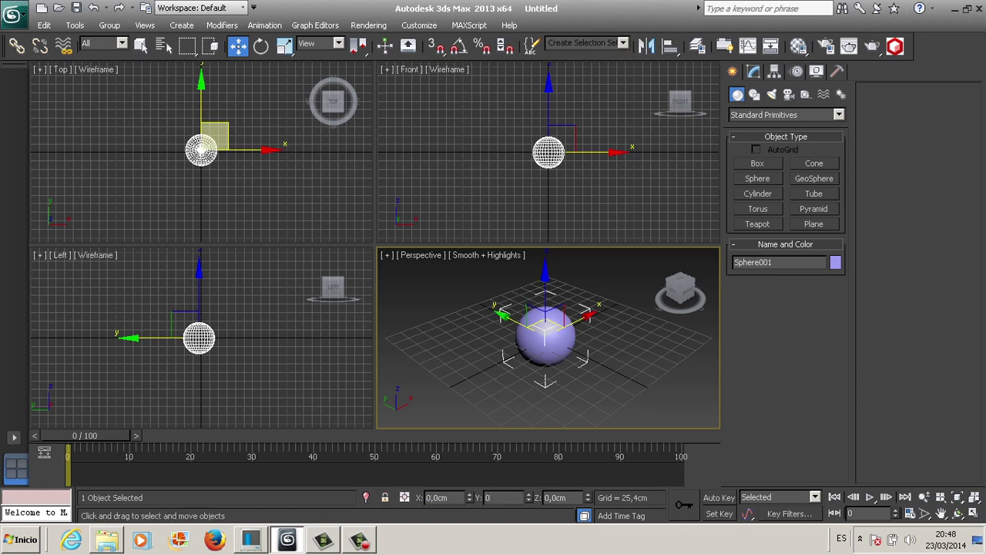
pyautogui.press('Tab')
pyautogui.write('0')
pyautogui.press('Return')
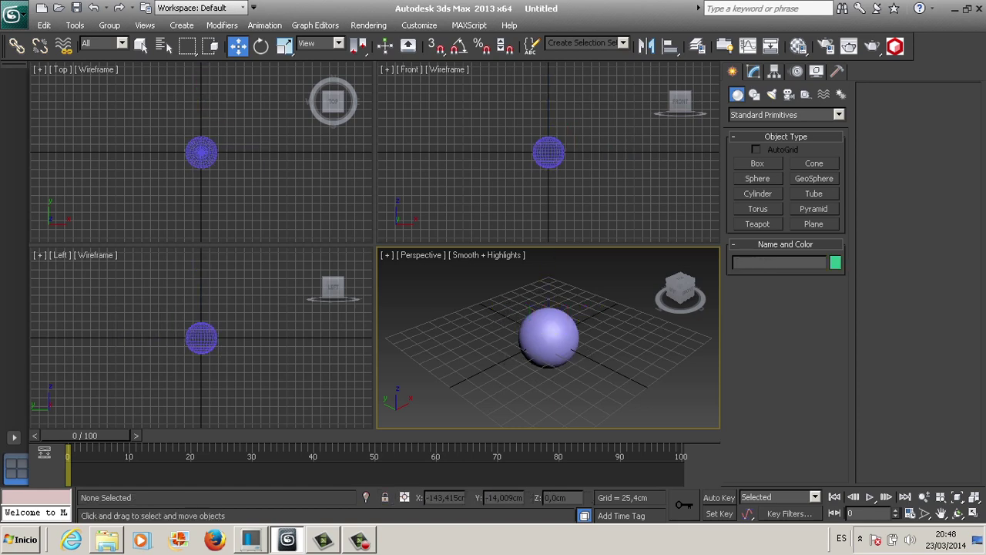
pyautogui.press('g')
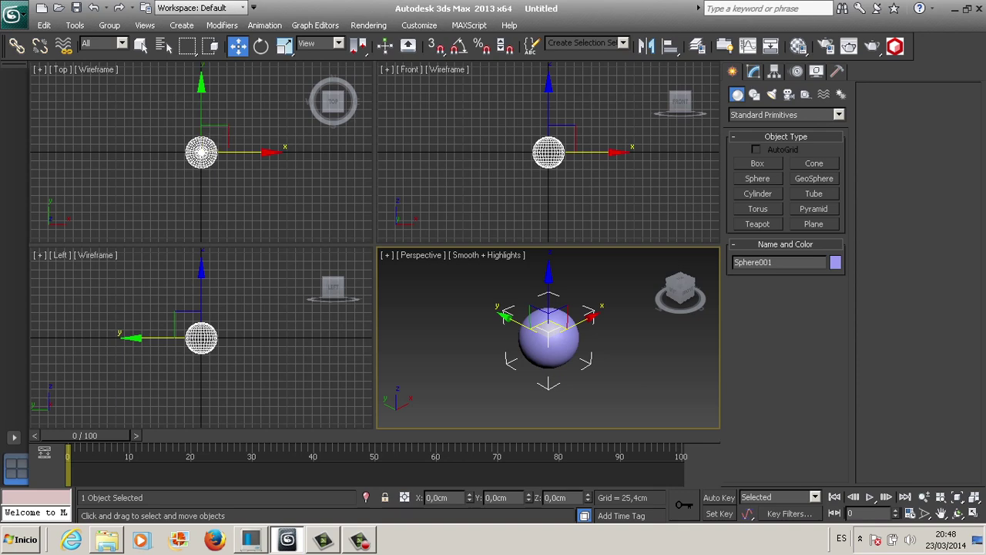
# Rename the sphere to 'pelota'
pyautogui.click(754, 70)
pyautogui.write('pel')
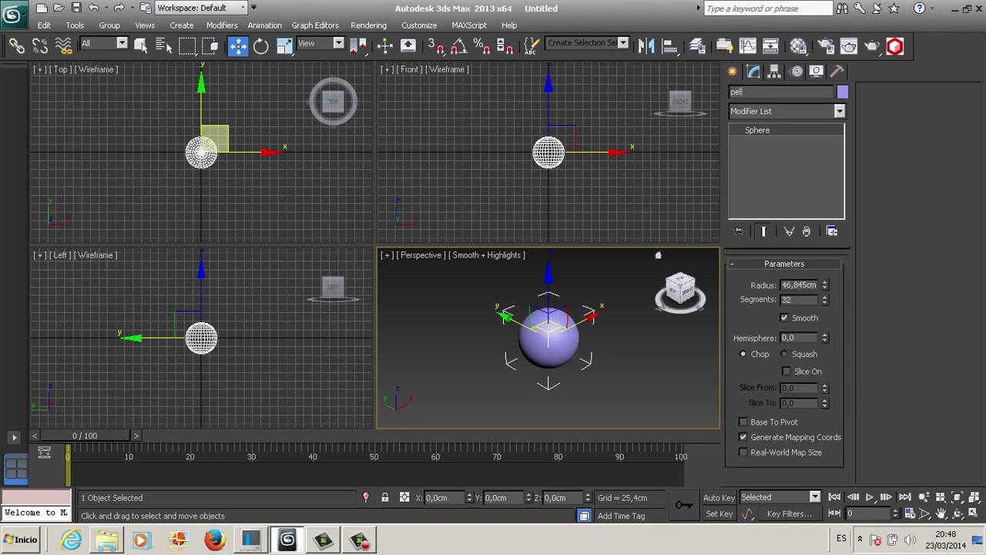
pyautogui.write('ota')
pyautogui.click(732, 71)
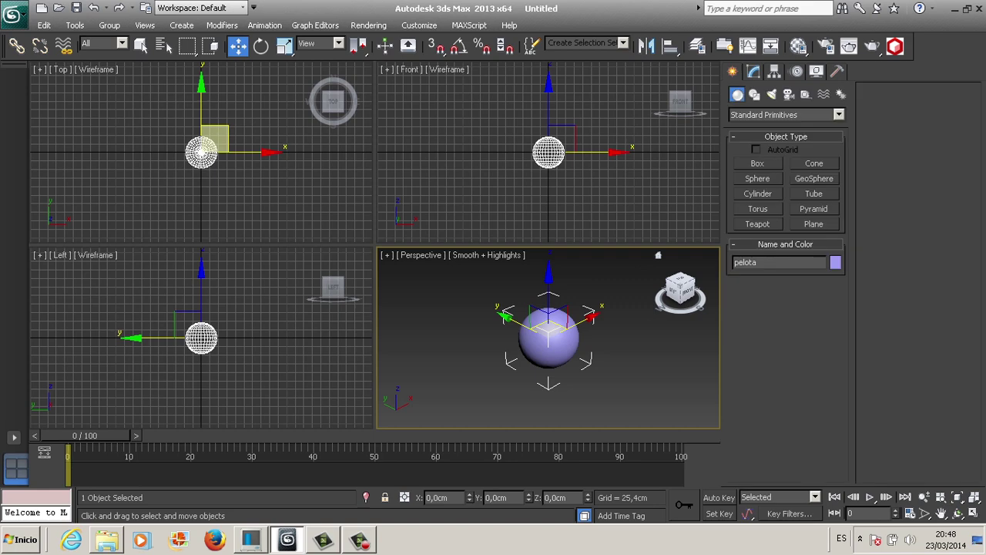
pyautogui.click(813, 223)
# Draw a large plane, rename it 'suelo', and lower it to Z -49.35 cm
pyautogui.moveTo(112, 96); pyautogui.dragTo(287, 211)
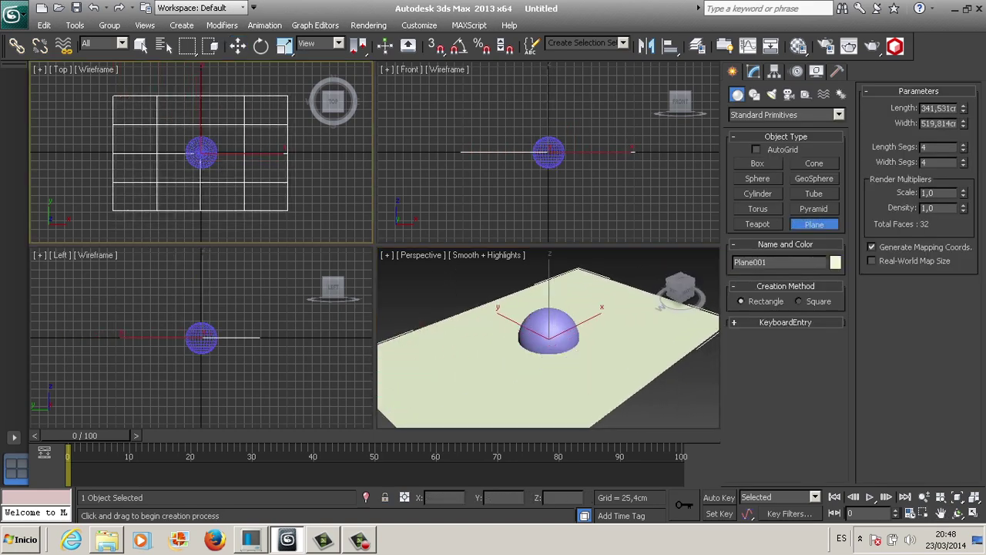
pyautogui.click(753, 71)
pyautogui.write('sue')
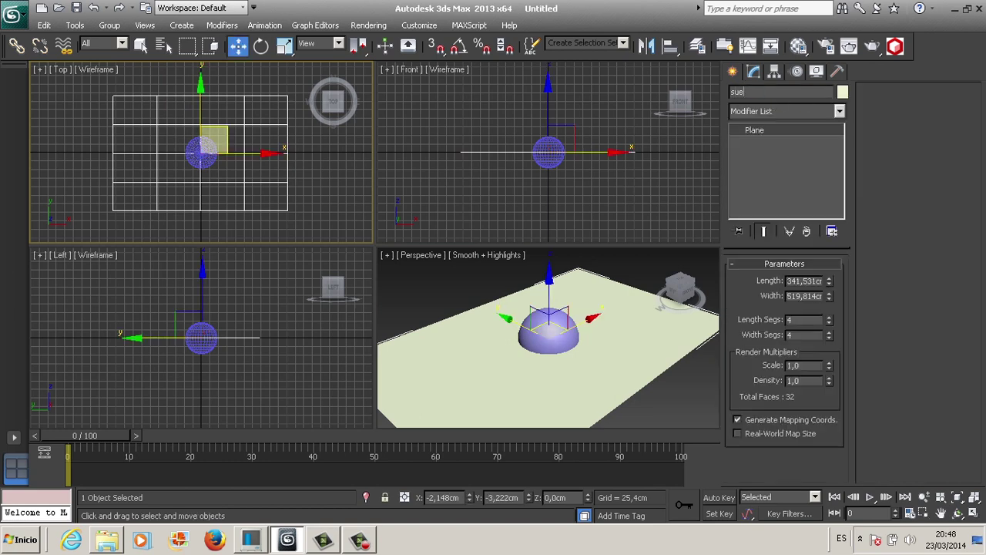
pyautogui.write('lo')
pyautogui.moveTo(202, 308); pyautogui.dragTo(202, 326)
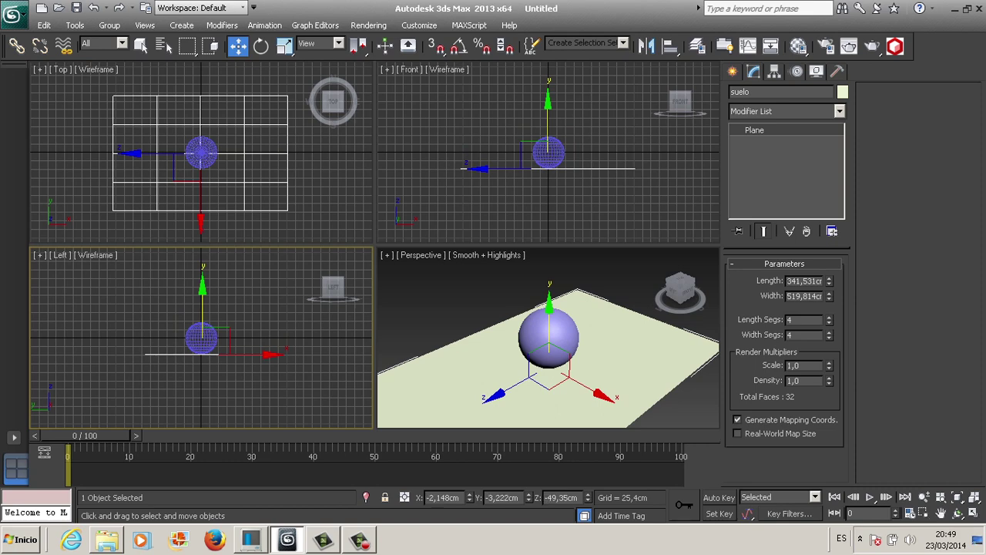
pyautogui.click(316, 308)
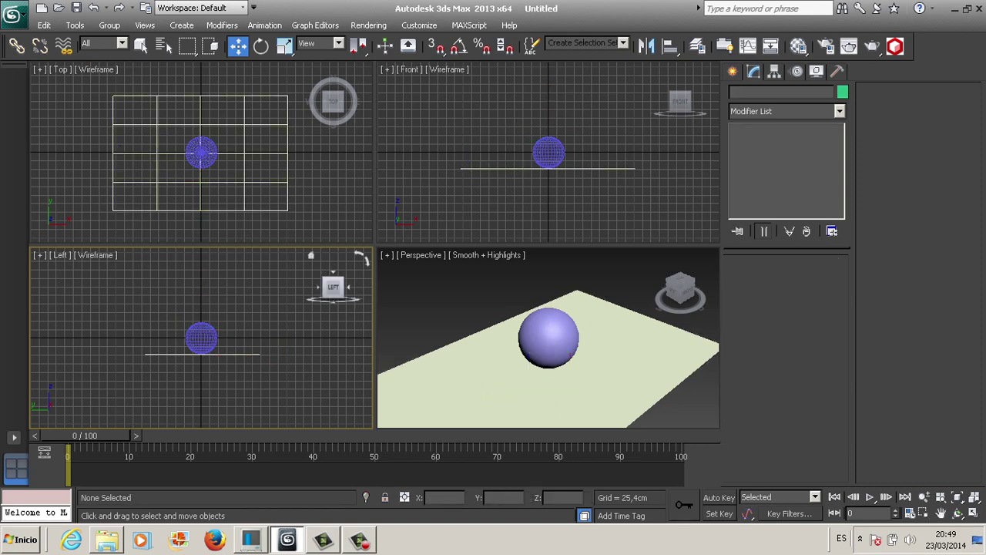
# Create a material named 'suelo' with suelo.jpeg as its Diffuse Color bitmap
pyautogui.press('m')
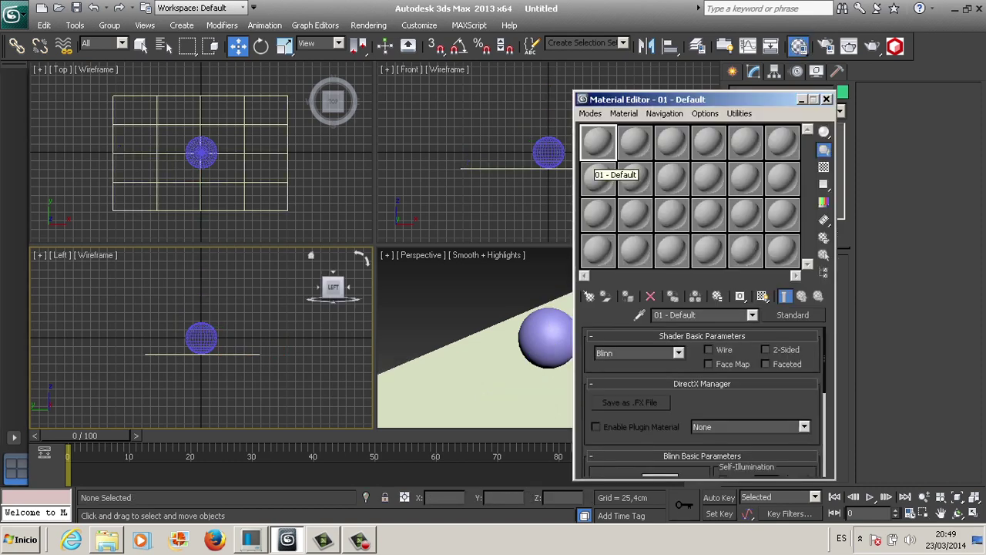
pyautogui.click(675, 314)
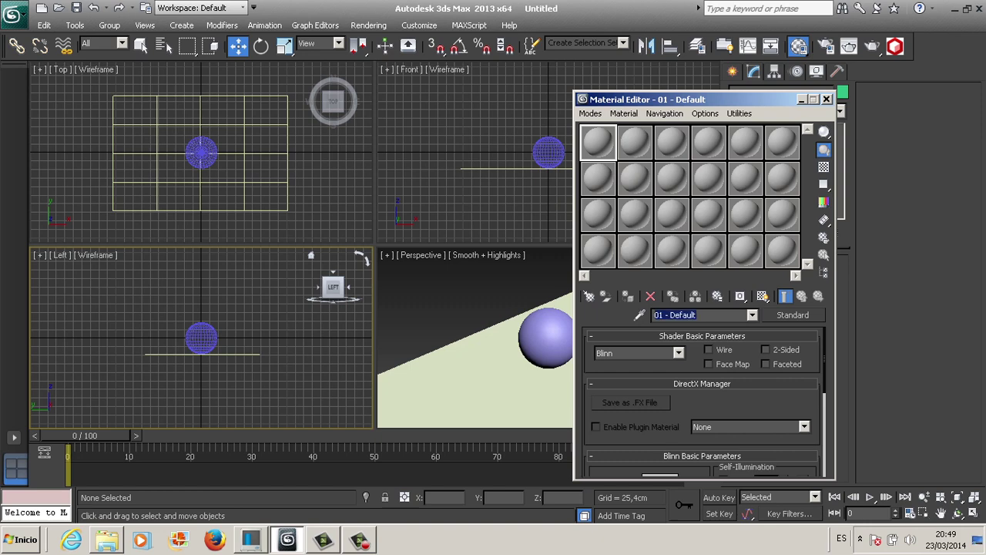
pyautogui.write('suelo')
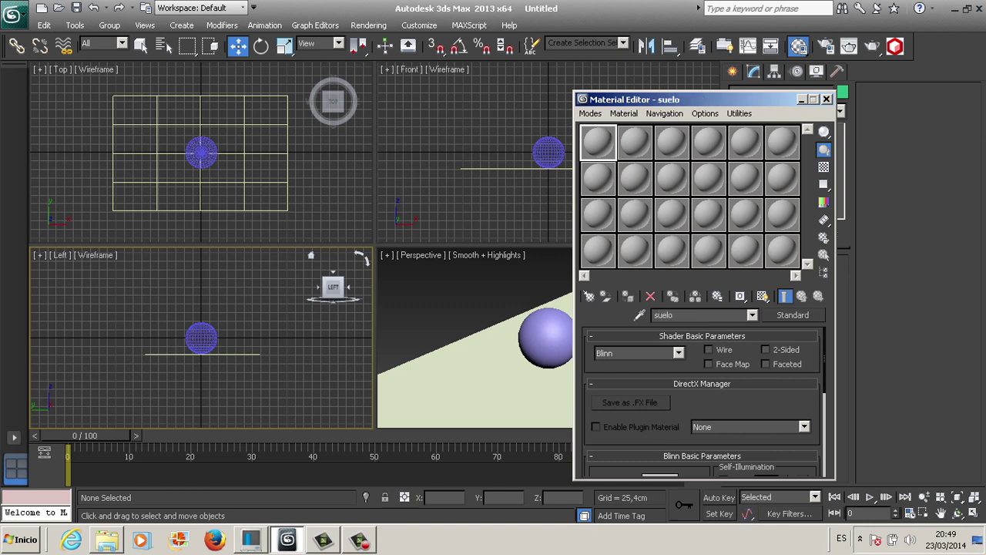
pyautogui.moveTo(632, 99); pyautogui.dragTo(627, 54)
pyautogui.scroll(-3, 697, 354)
pyautogui.scroll(-2, 697, 331)
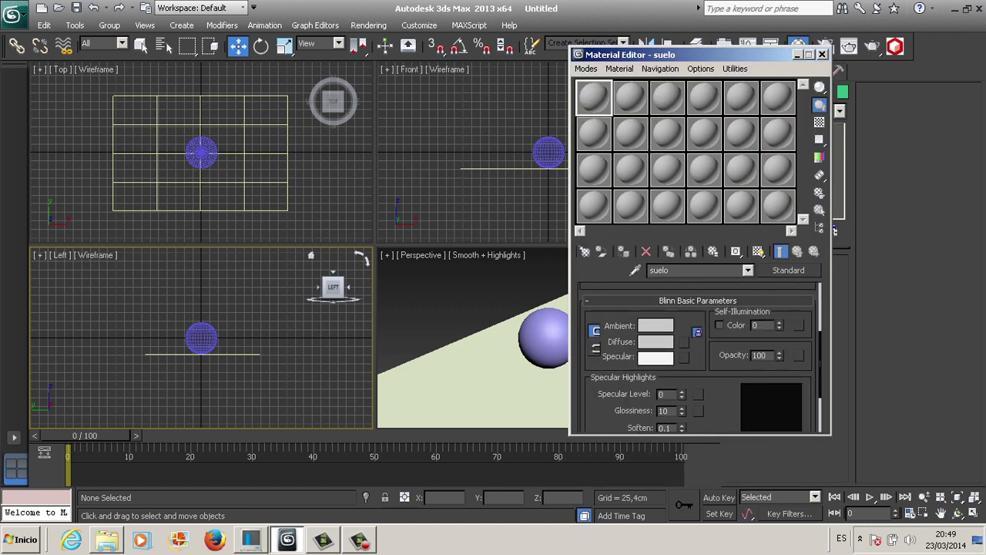
pyautogui.scroll(-3, 697, 354)
pyautogui.click(697, 409)
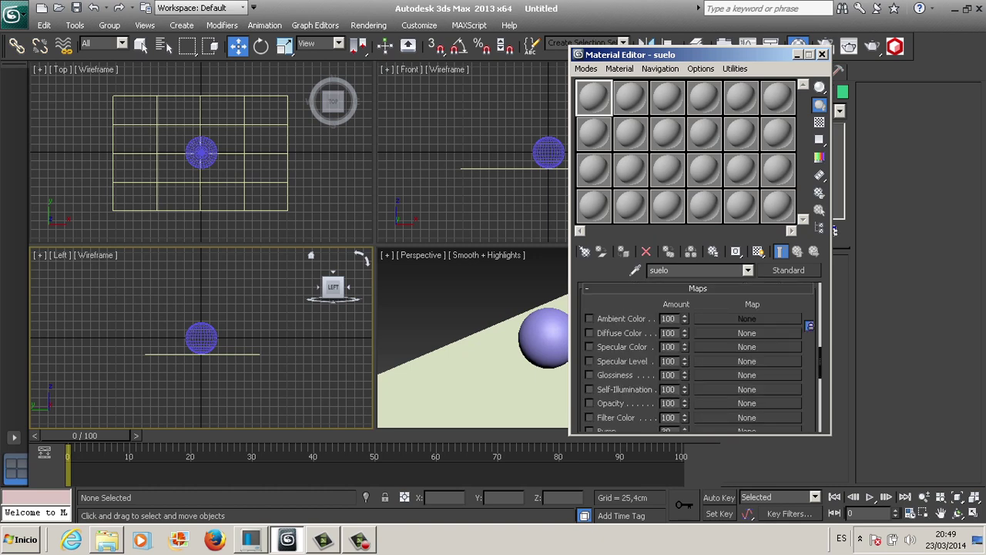
pyautogui.click(746, 333)
pyautogui.press('Return')
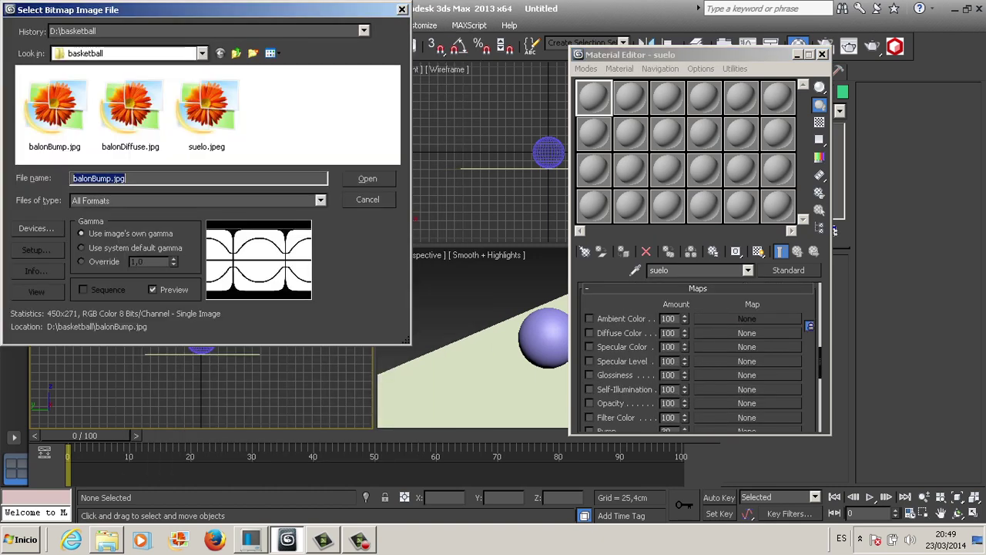
pyautogui.doubleClick(205, 108)
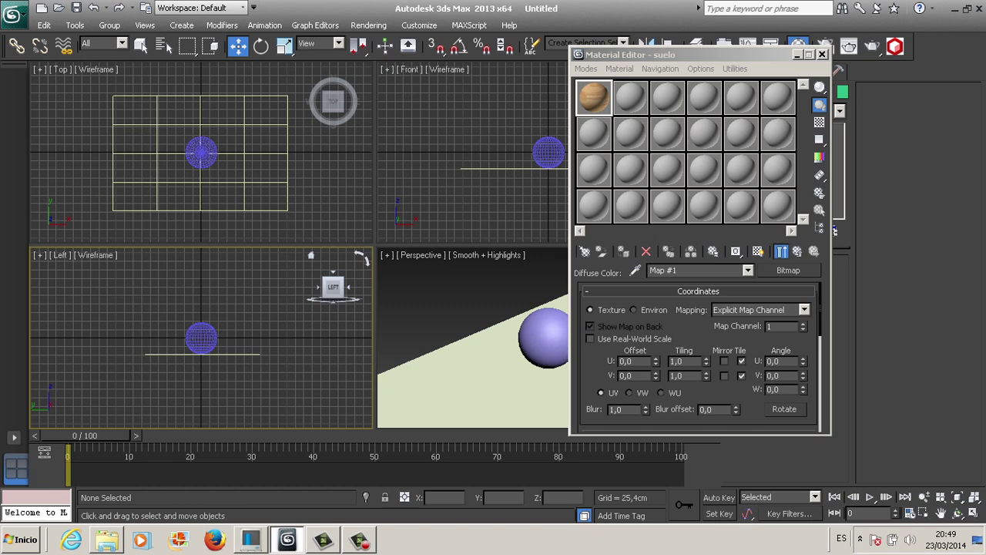
# Assign the suelo material to the floor plane and show its map in the viewport
pyautogui.doubleClick(593, 96)
pyautogui.press('Escape')
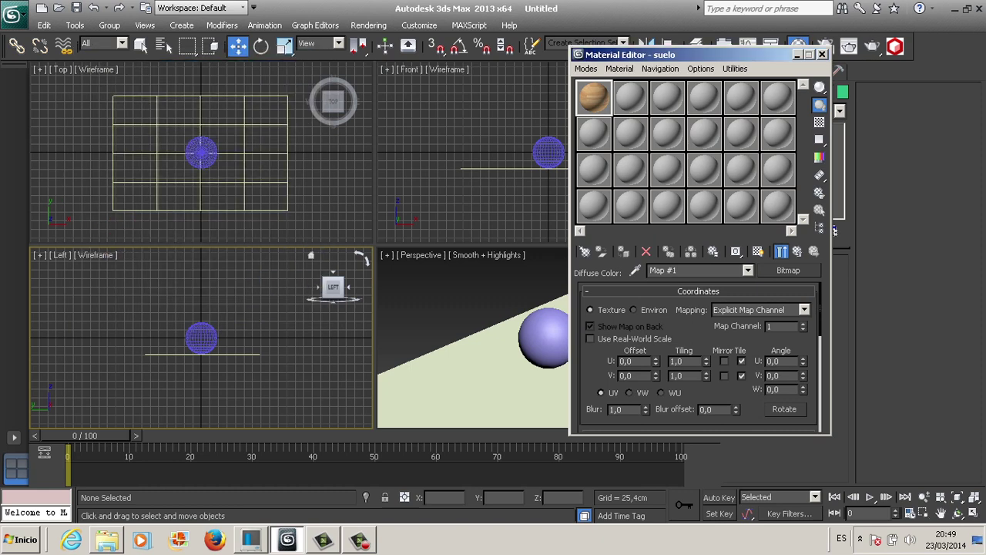
pyautogui.click(501, 168)
pyautogui.click(623, 251)
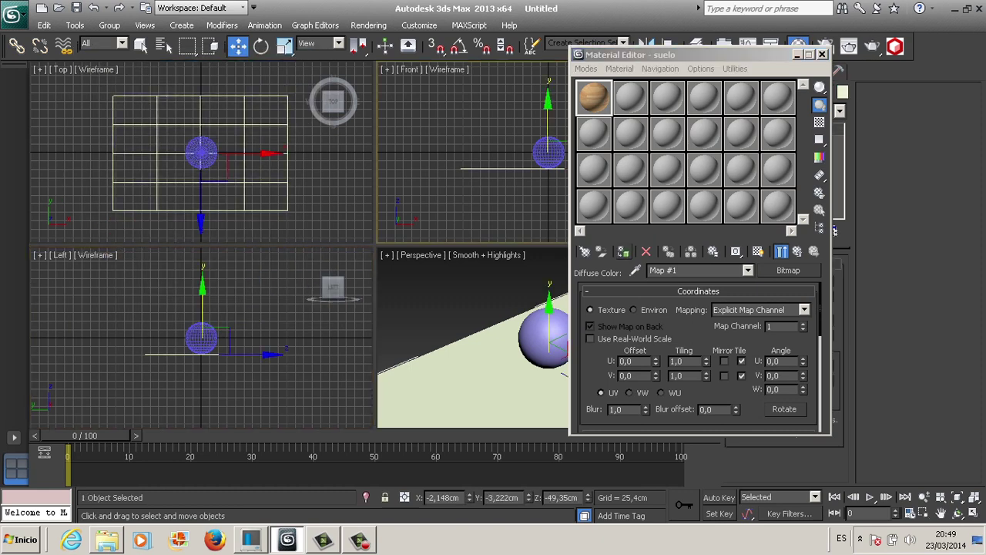
pyautogui.click(758, 251)
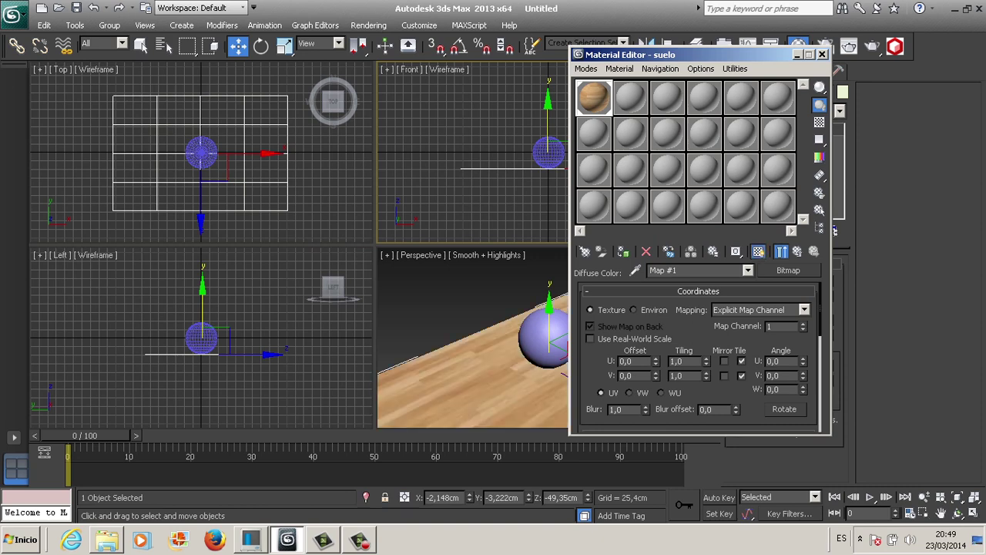
pyautogui.click(630, 98)
# Name the second material sample 'balon' and expand its Maps rollout
pyautogui.click(678, 270)
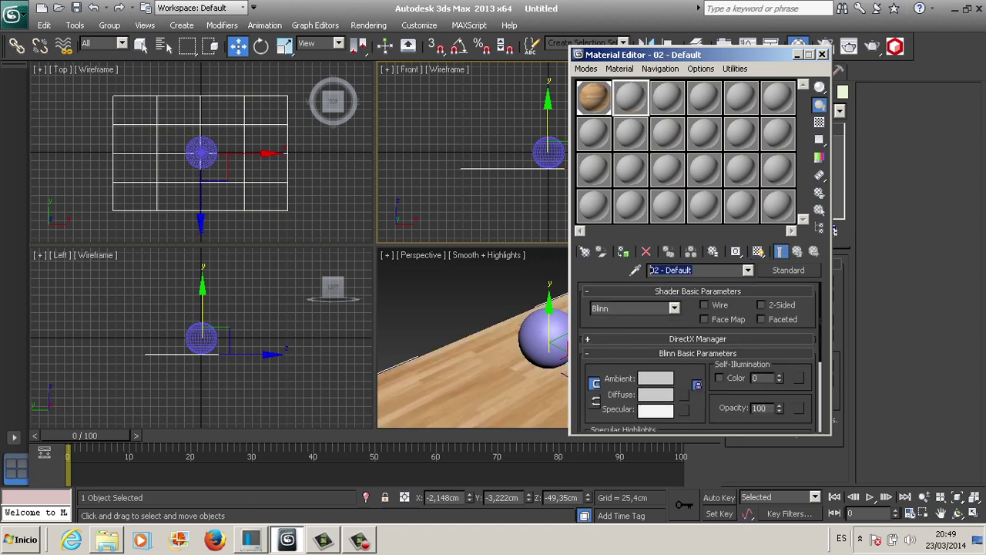
pyautogui.write('balon')
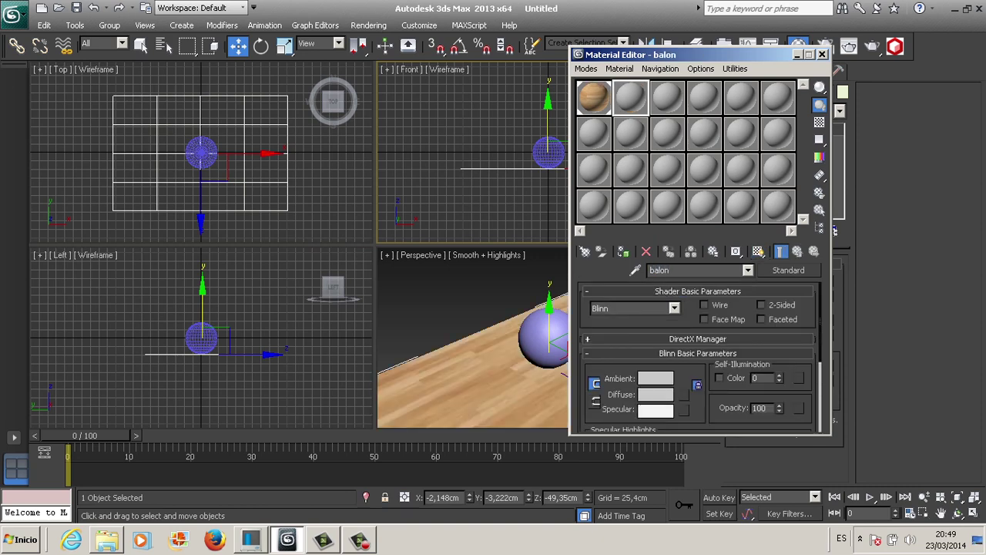
pyautogui.scroll(-5, 698, 354)
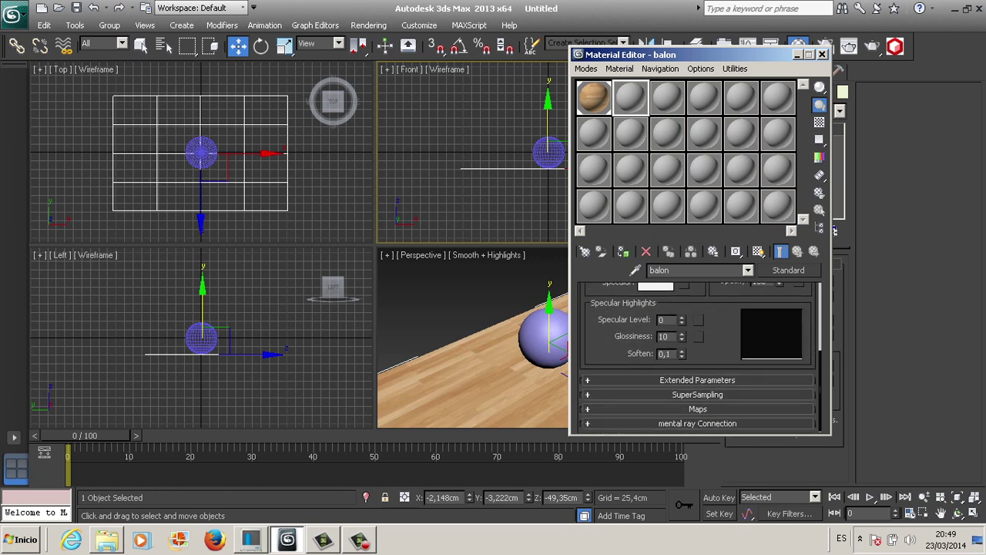
pyautogui.click(697, 408)
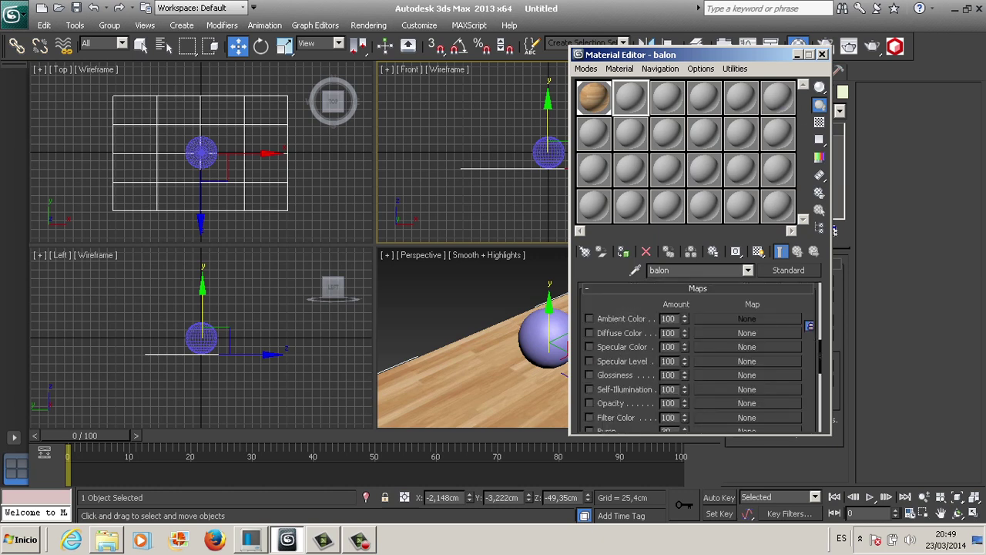
# Add a UVW Map modifier to pelota with Spherical mapping
pyautogui.click(797, 55)
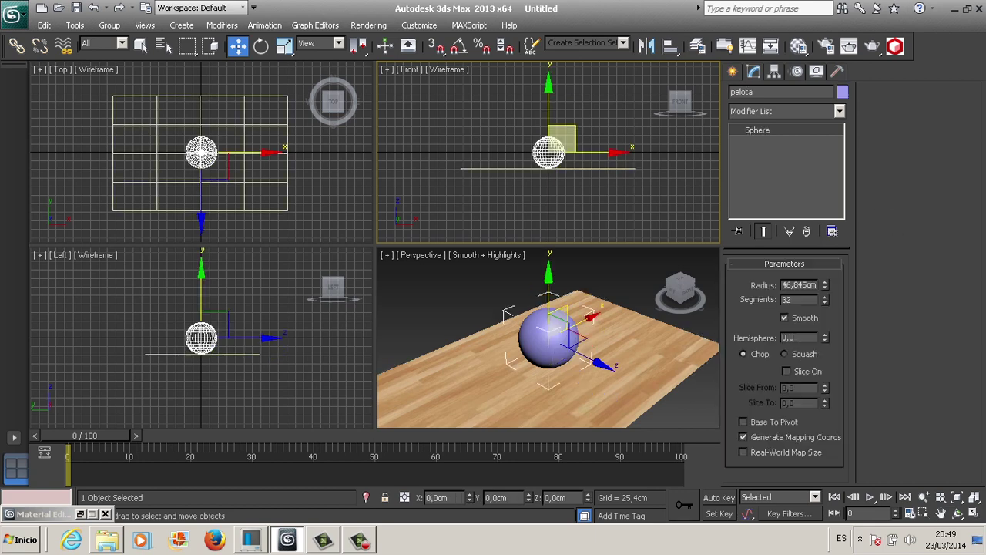
pyautogui.click(786, 111)
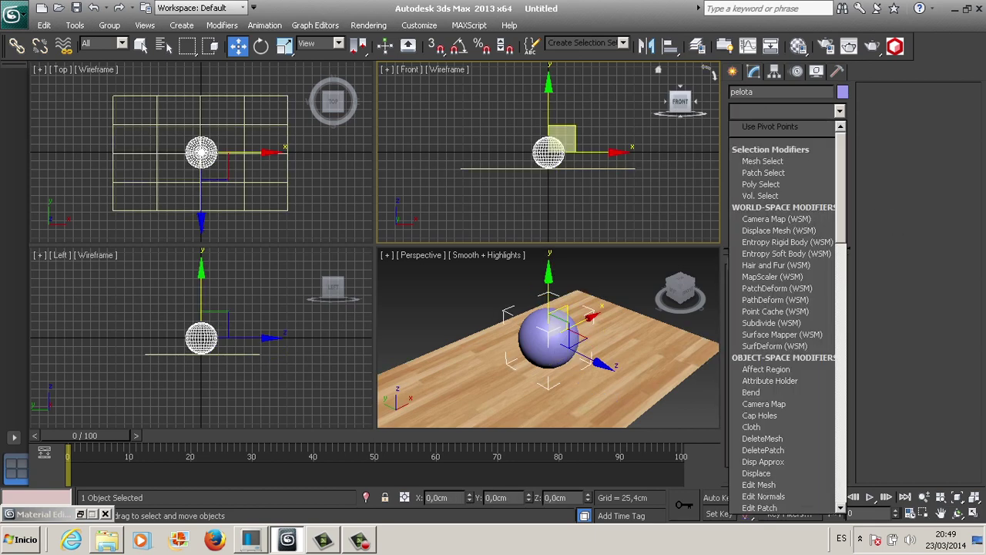
pyautogui.press('u')
pyautogui.press('Return')
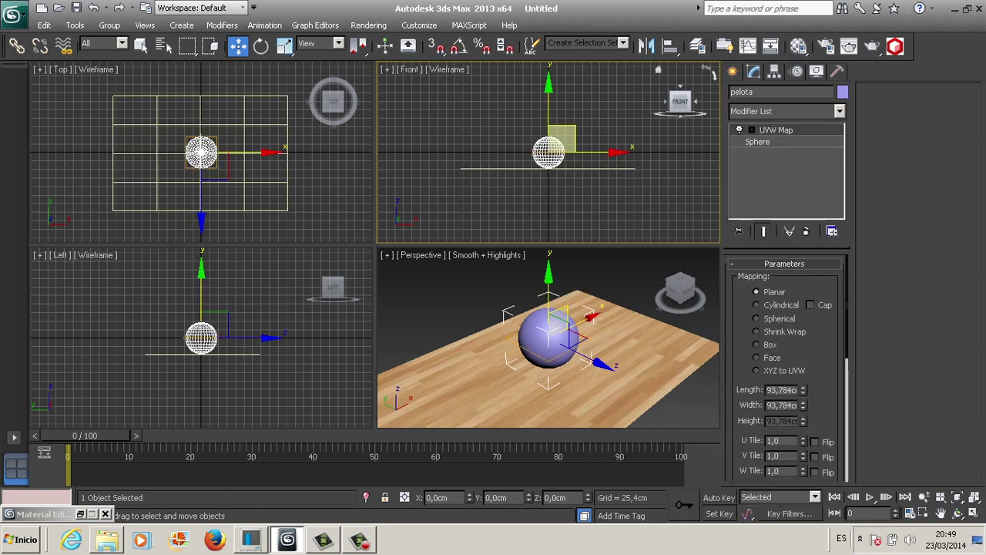
pyautogui.click(756, 318)
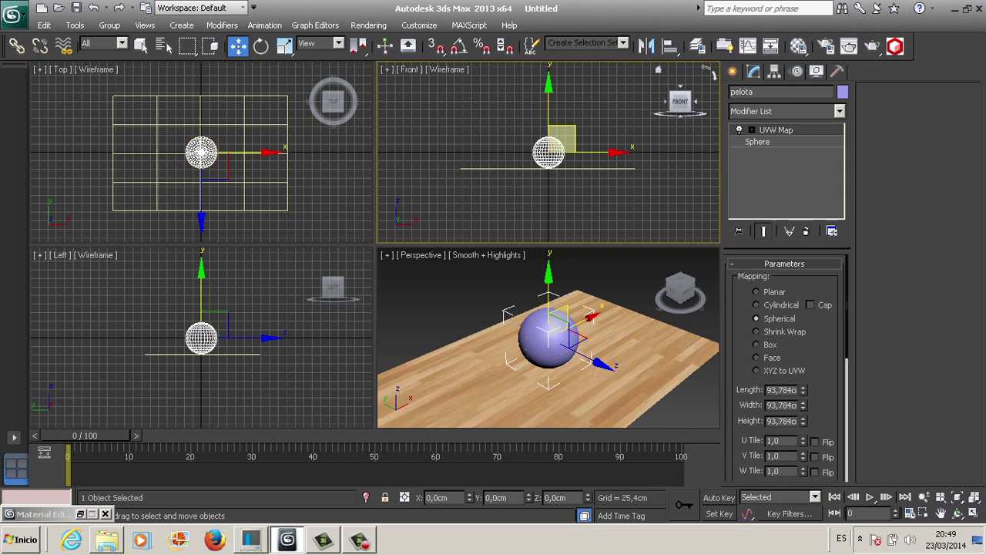
# Load balonDiffuse.jpg as the Diffuse Color bitmap of the balon material
pyautogui.click(823, 46)
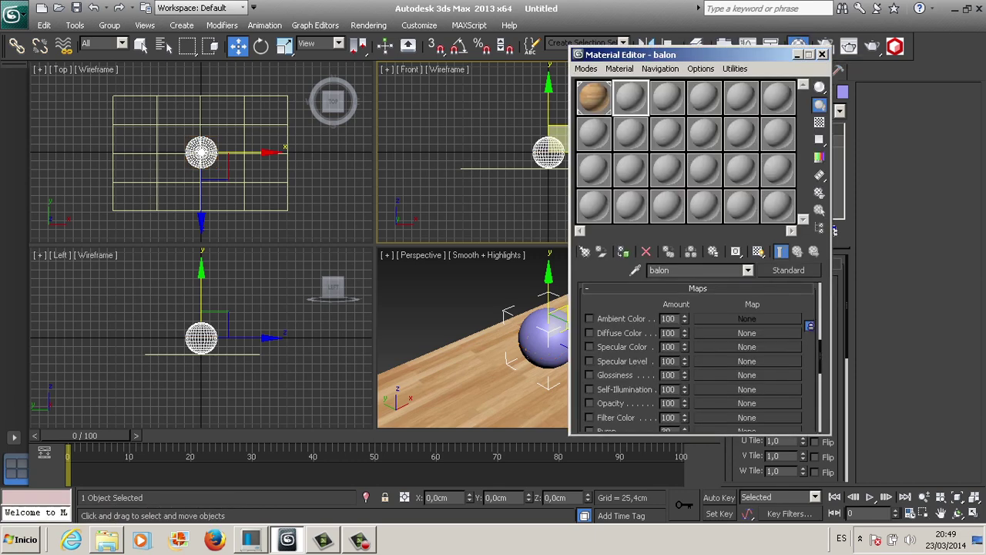
pyautogui.click(747, 333)
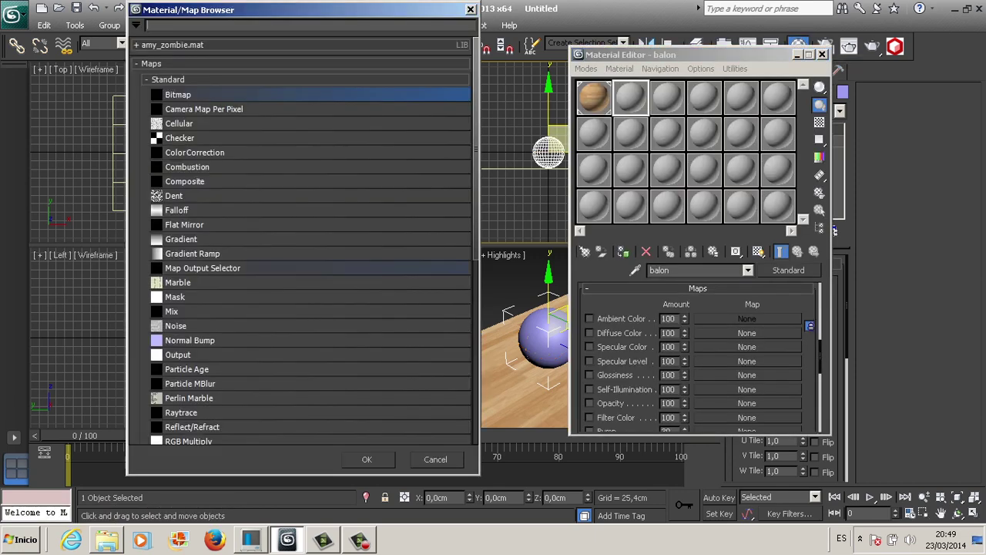
pyautogui.press('Return')
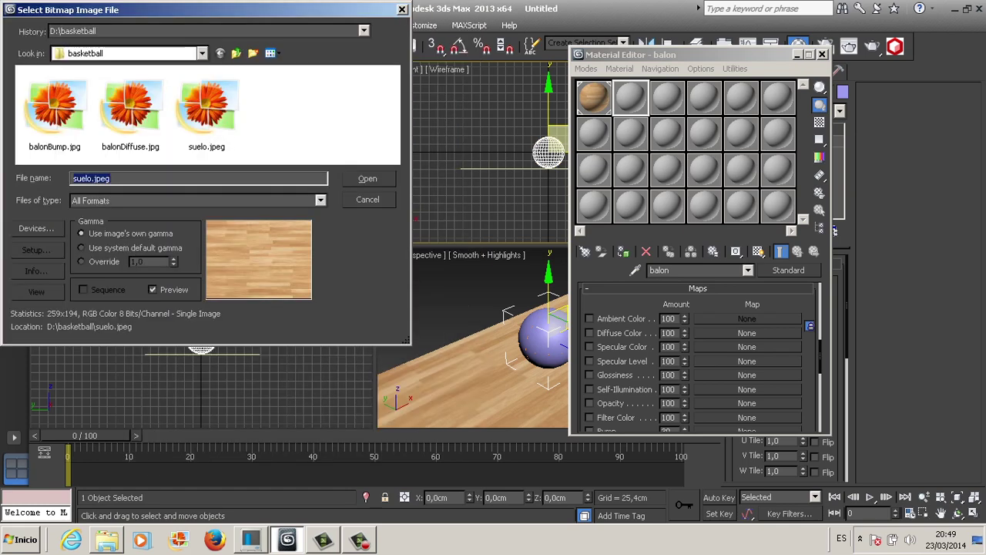
pyautogui.click(130, 108)
pyautogui.press('Return')
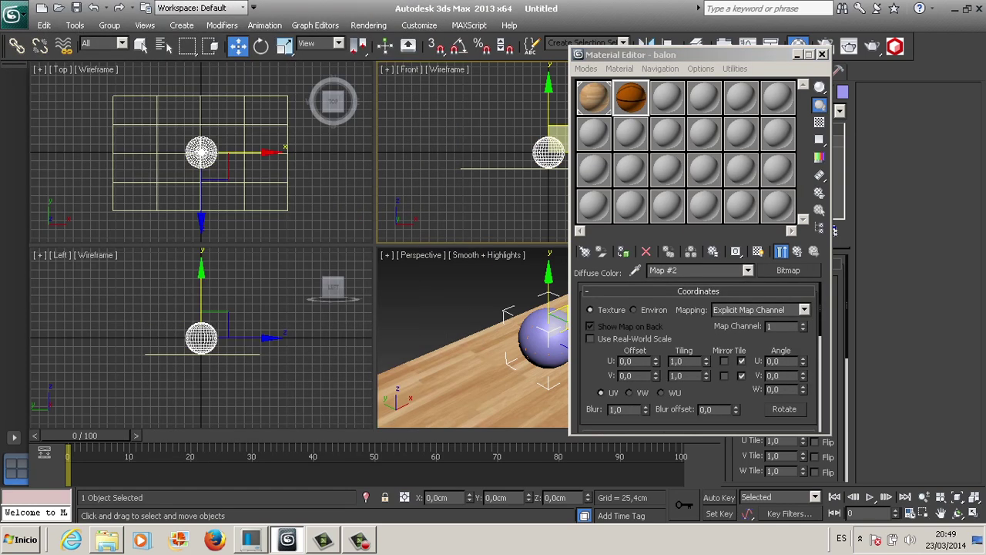
pyautogui.scroll(-2, 698, 354)
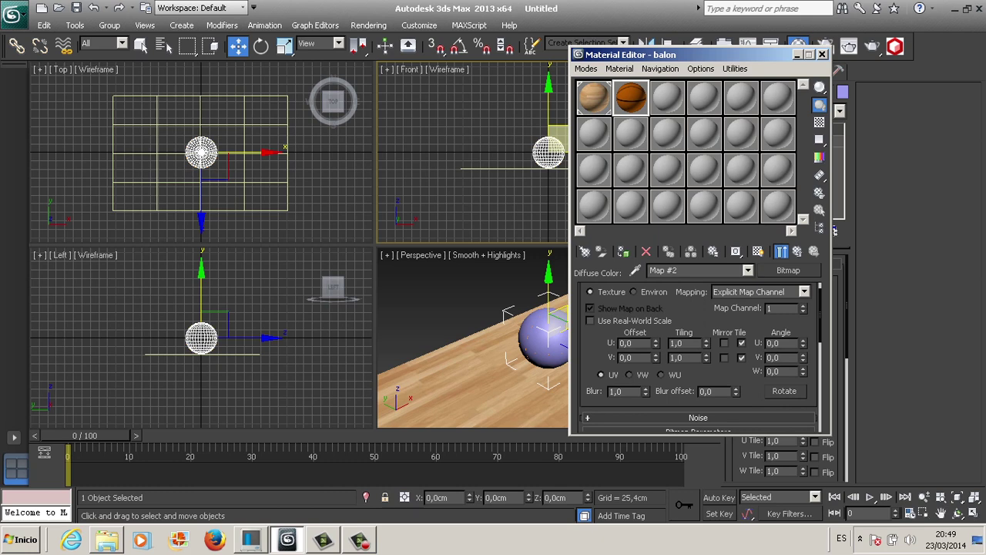
pyautogui.click(700, 270)
pyautogui.click(663, 282)
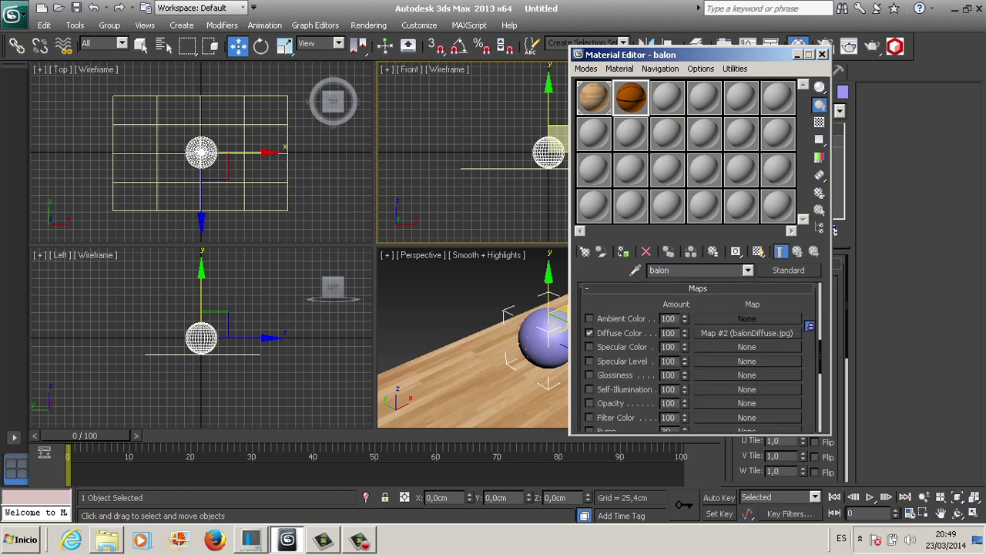
# Add balonBump.jpg as the balon material's bump map with amount 50
pyautogui.scroll(-4, 698, 355)
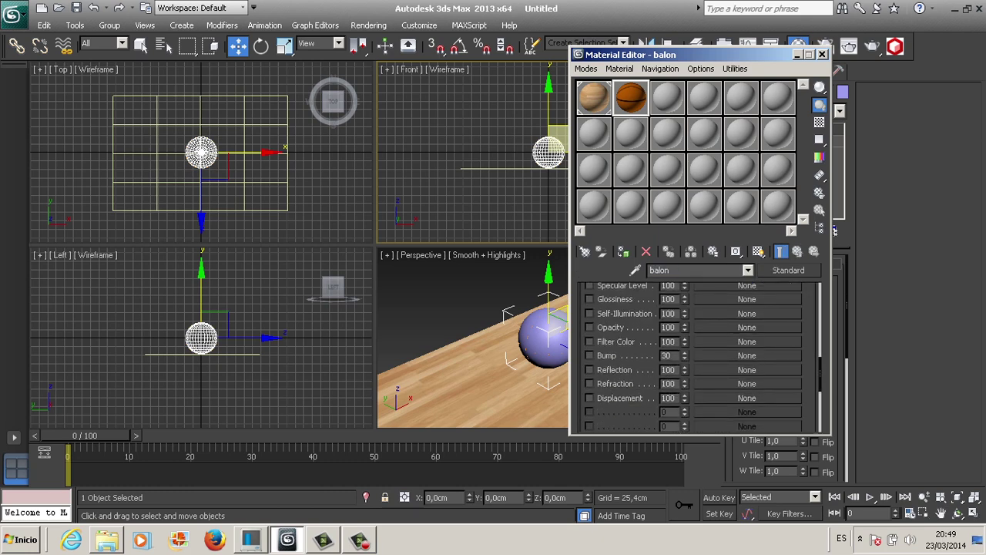
pyautogui.click(747, 369)
pyautogui.doubleClick(177, 94)
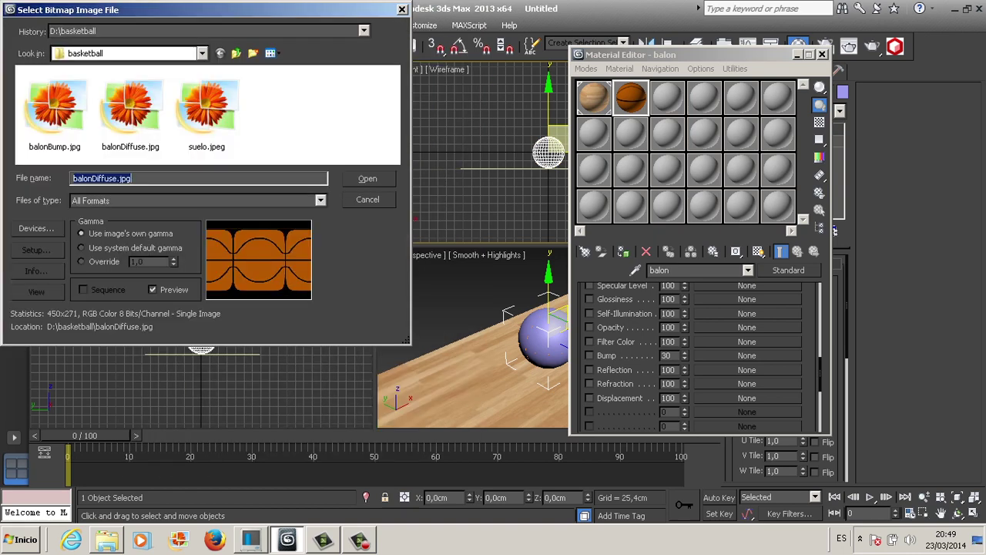
pyautogui.click(54, 108)
pyautogui.press('Return')
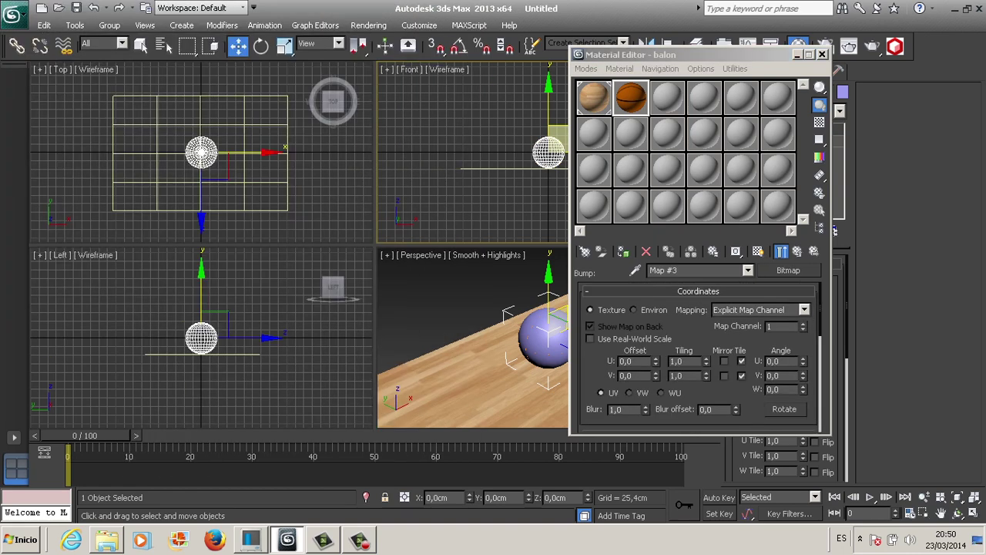
pyautogui.click(747, 270)
pyautogui.click(663, 282)
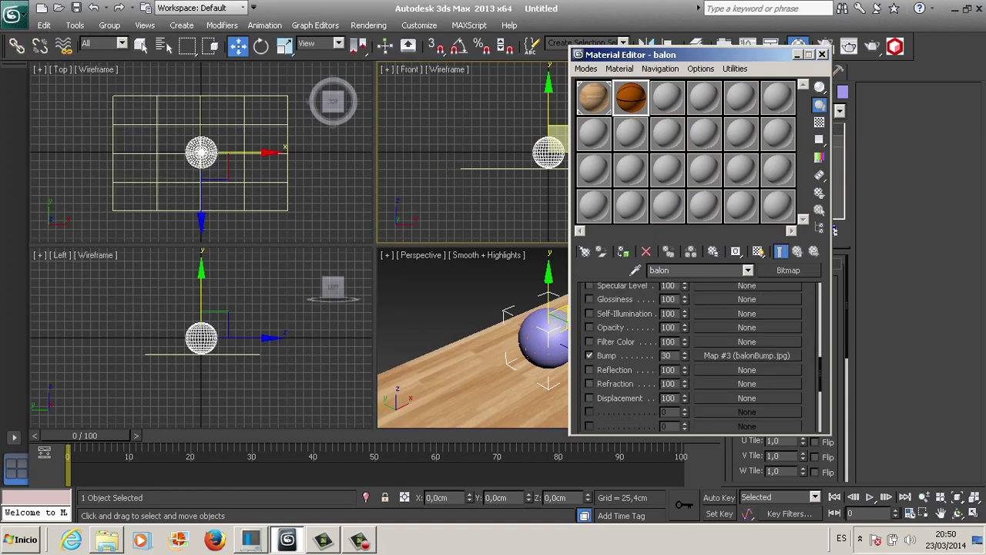
pyautogui.doubleClick(667, 355)
pyautogui.write('50')
pyautogui.press('Return')
# Show the basketball texture in the viewport, render the perspective view, and select the ball
pyautogui.click(759, 251)
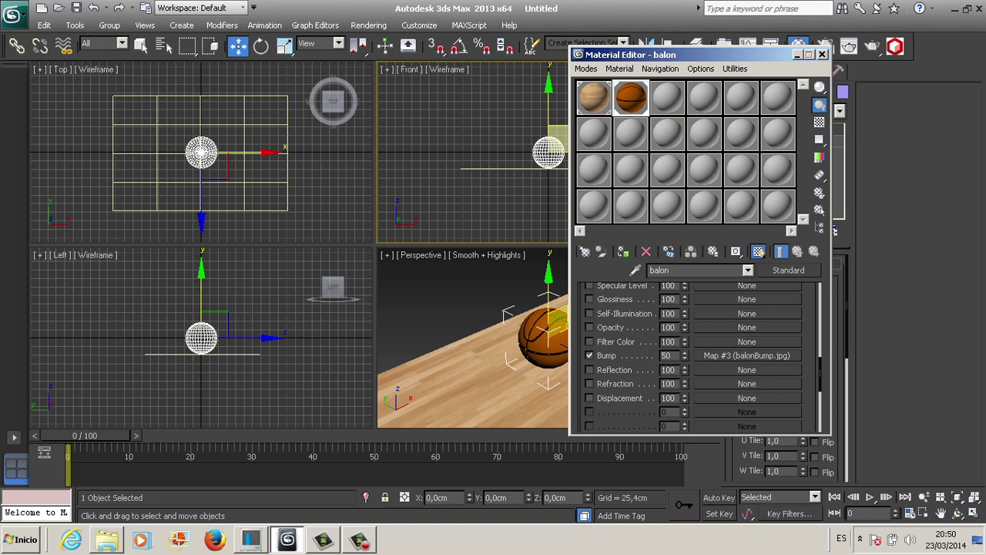
pyautogui.click(822, 54)
pyautogui.click(548, 339)
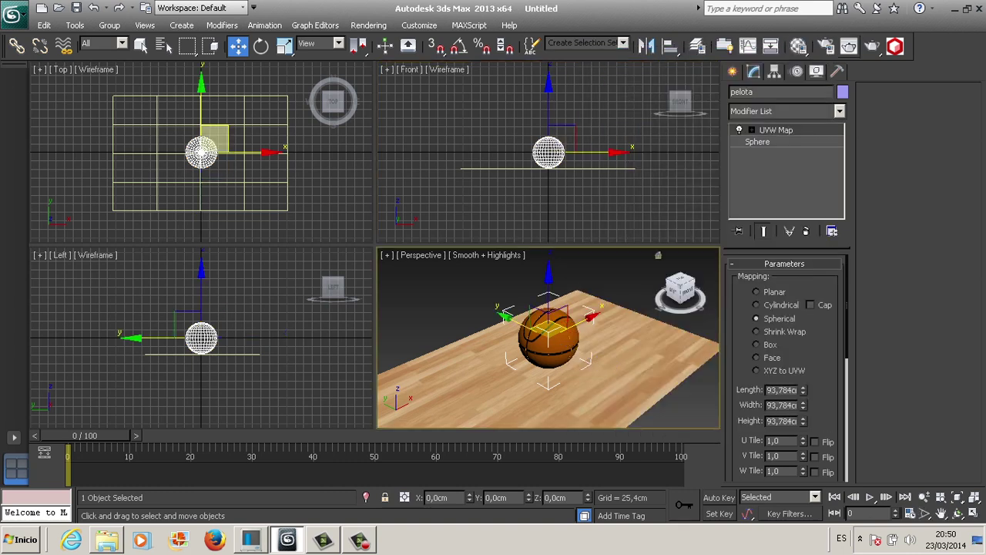
pyautogui.click(848, 46)
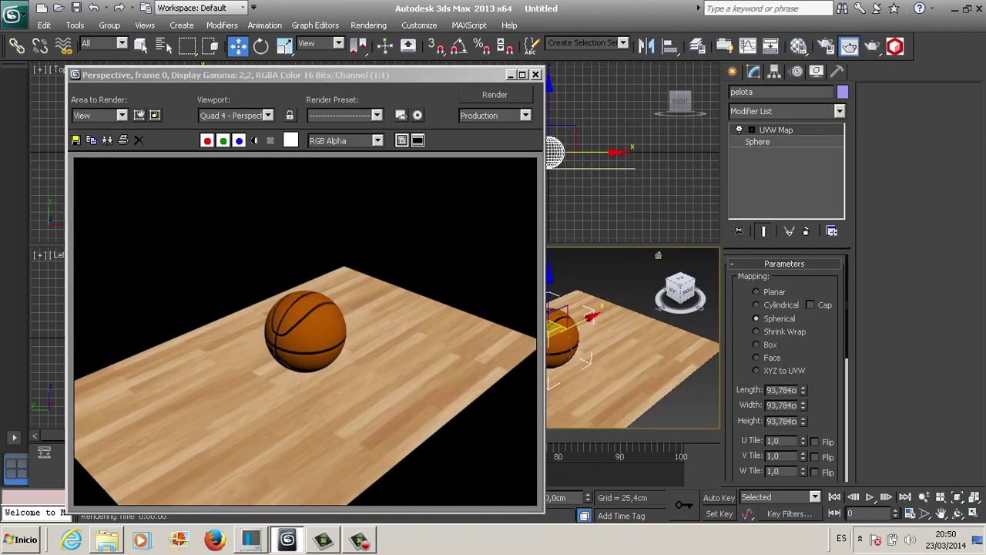
pyautogui.click(536, 75)
pyautogui.click(302, 348)
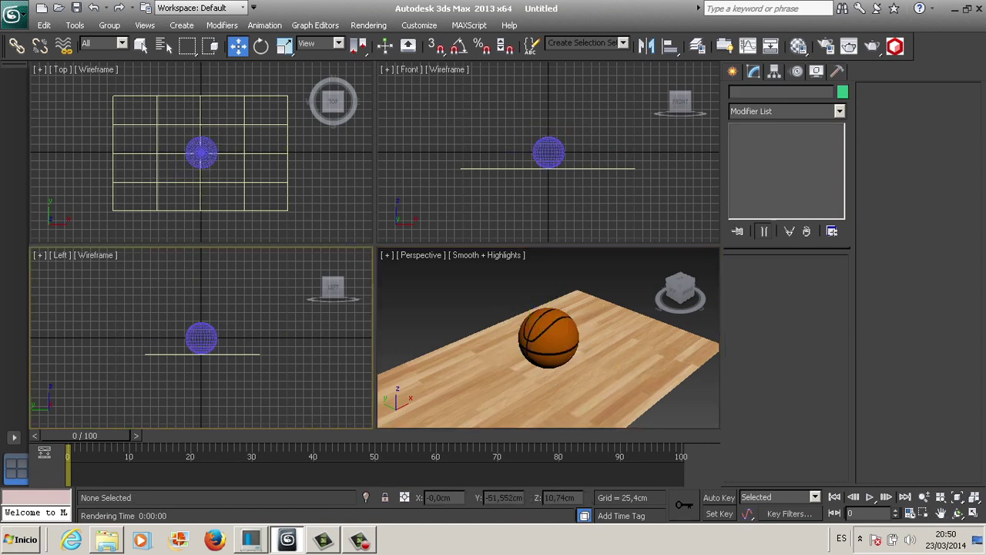
pyautogui.click(201, 338)
# Using Affect Pivot Only, drag pelota's pivot down to the bottom of the ball
pyautogui.click(775, 71)
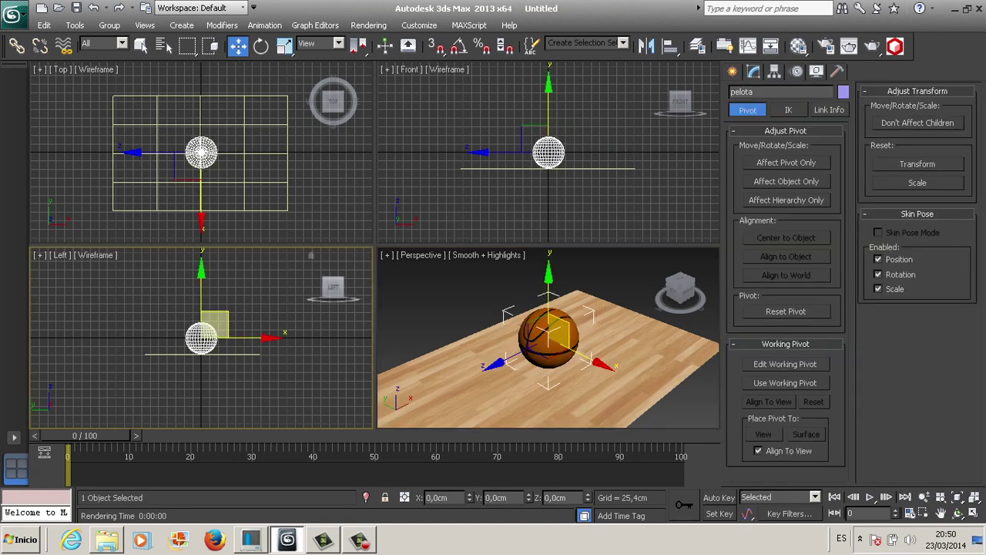
pyautogui.click(786, 163)
pyautogui.click(786, 238)
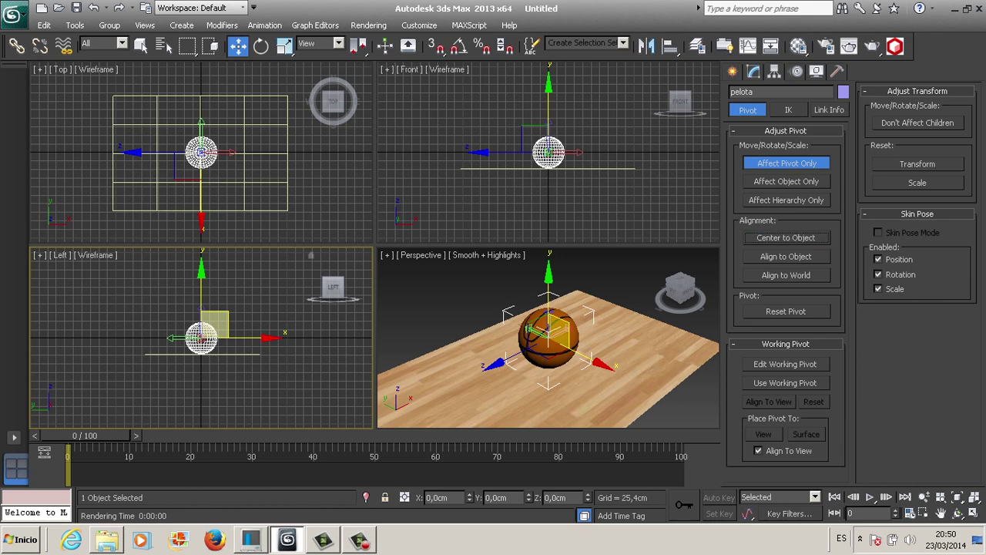
pyautogui.moveTo(548, 127); pyautogui.dragTo(548, 143)
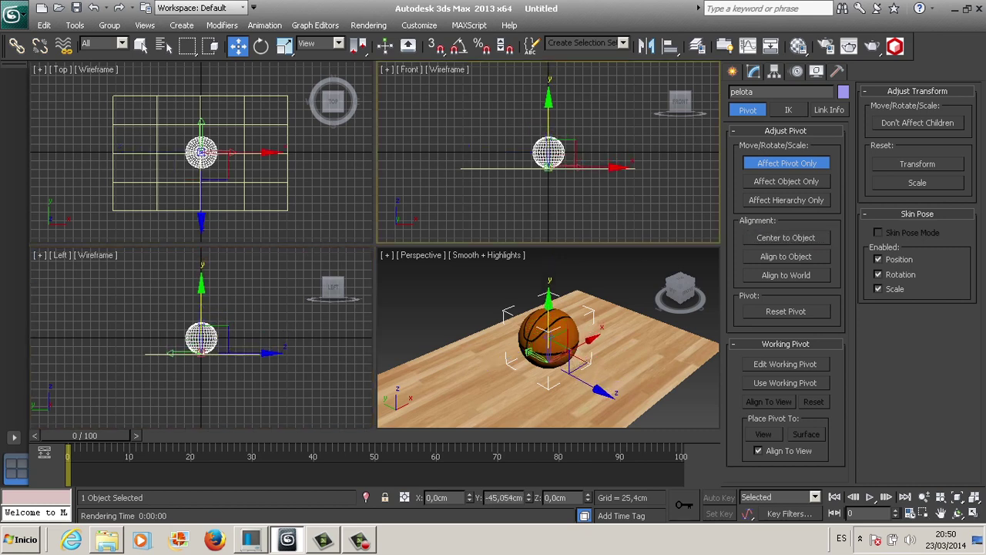
pyautogui.click(786, 163)
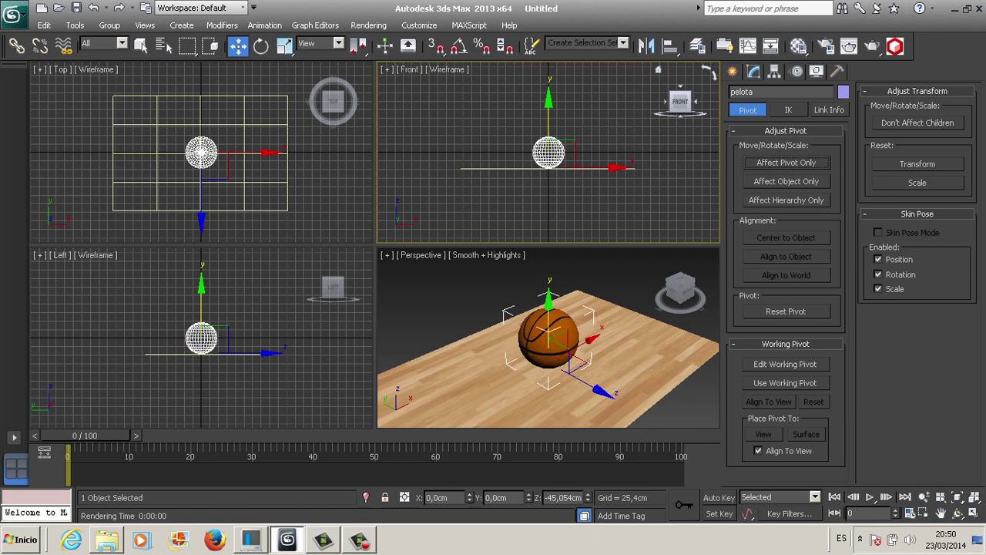
pyautogui.click(731, 71)
pyautogui.click(116, 362)
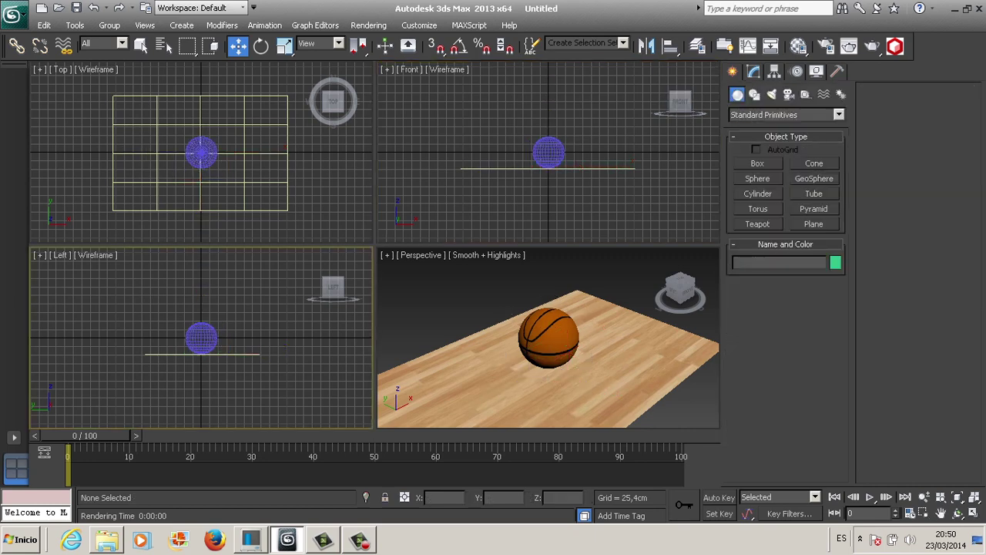
# Maximize the left view and set a key for the ball at frame 0
pyautogui.moveTo(116, 362); pyautogui.dragTo(106, 413)
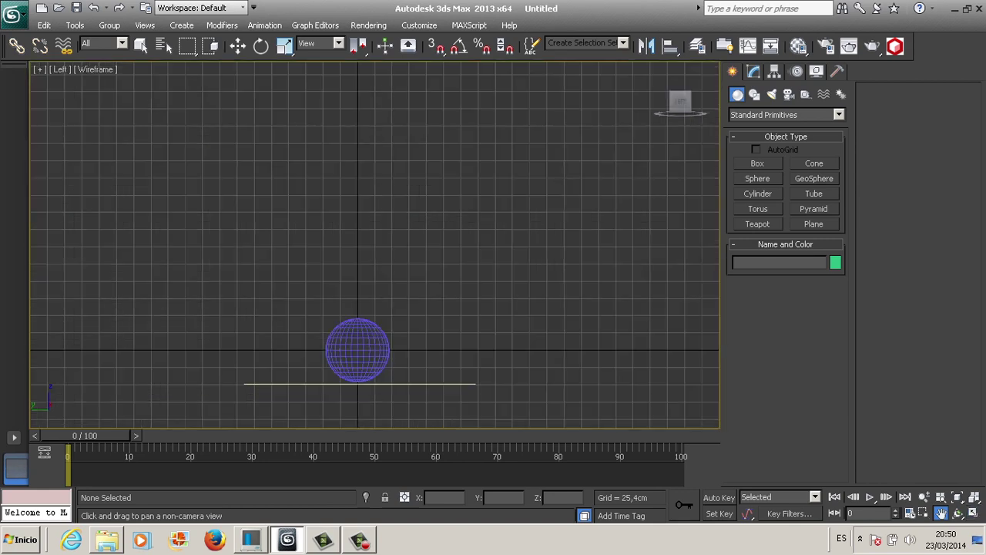
pyautogui.click(975, 513)
pyautogui.press("'")
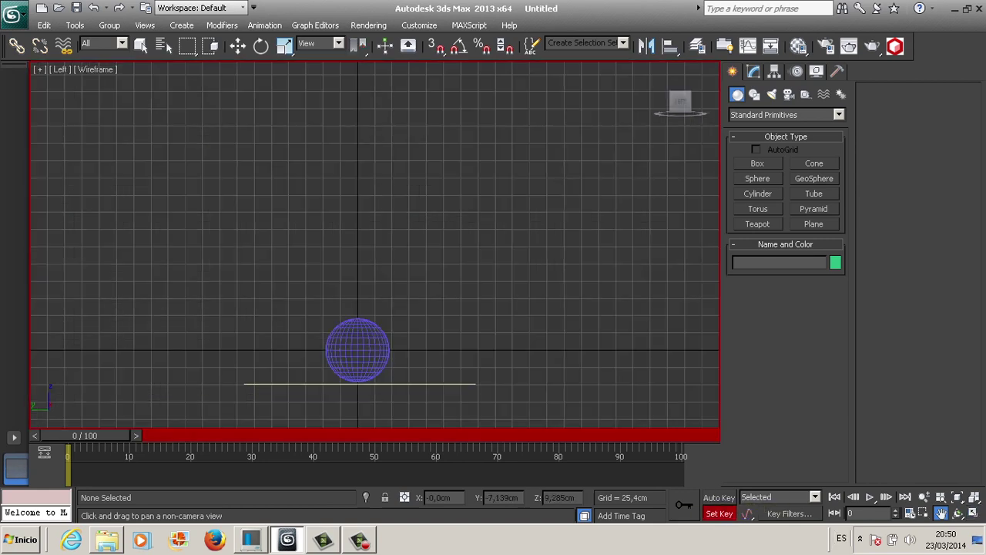
pyautogui.press('w')
pyautogui.hotkey('ctrl', 'a')
pyautogui.click(684, 505)
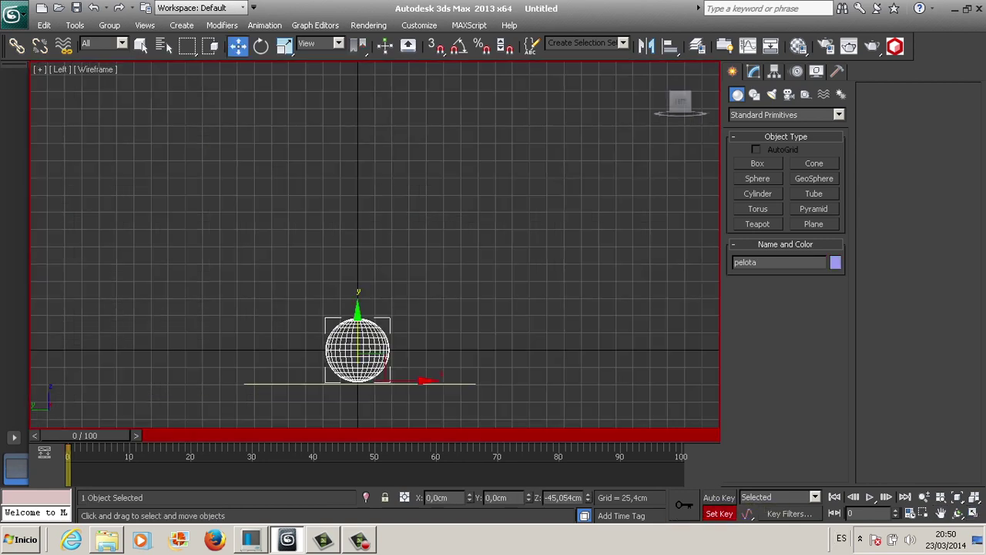
# Bring up the Time Configuration dialog for the animation range
pyautogui.rightClick(448, 454)
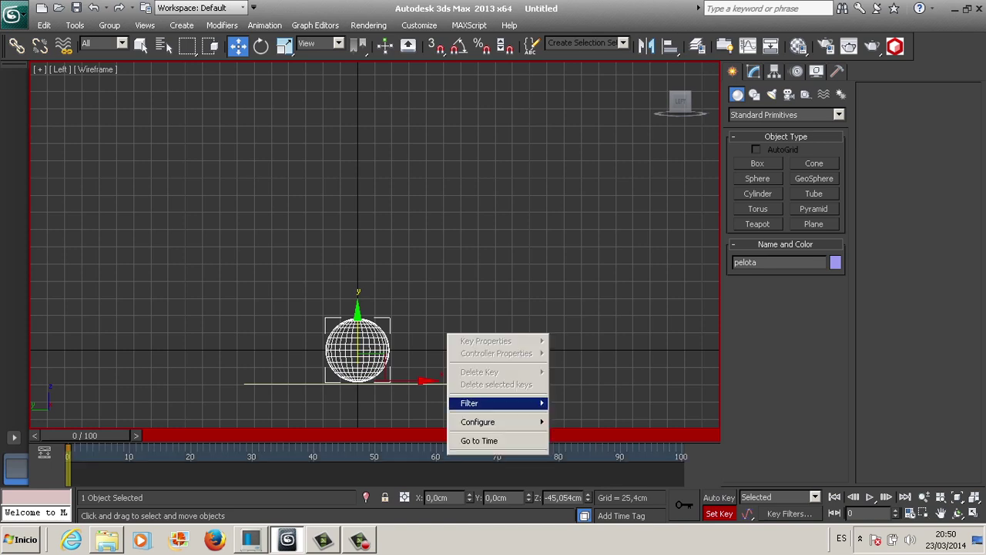
pyautogui.press('Escape')
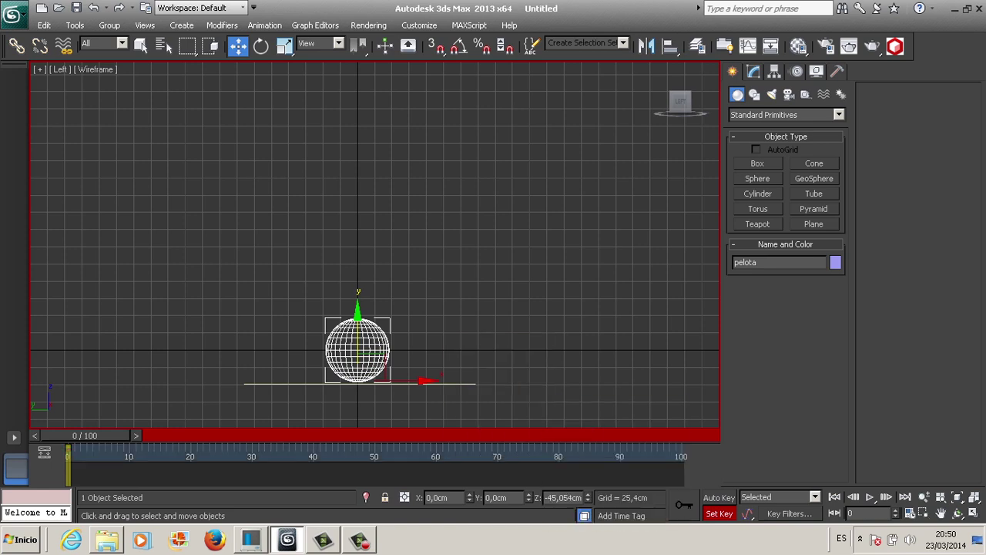
pyautogui.click(910, 513)
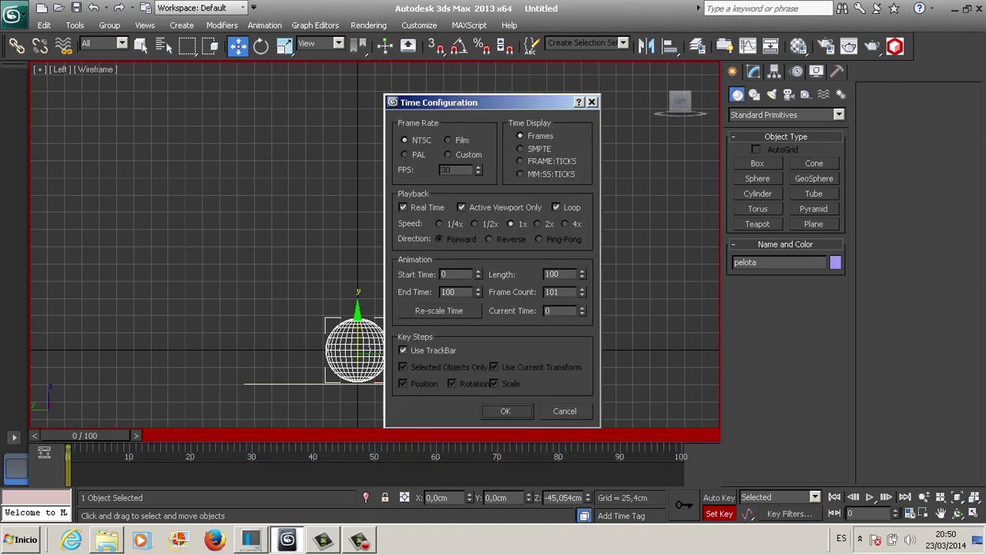
# Set the end time to 40, then with Auto Key raise pelota to Z 183.275 cm at frame 20
pyautogui.write('40')
pyautogui.click(505, 411)
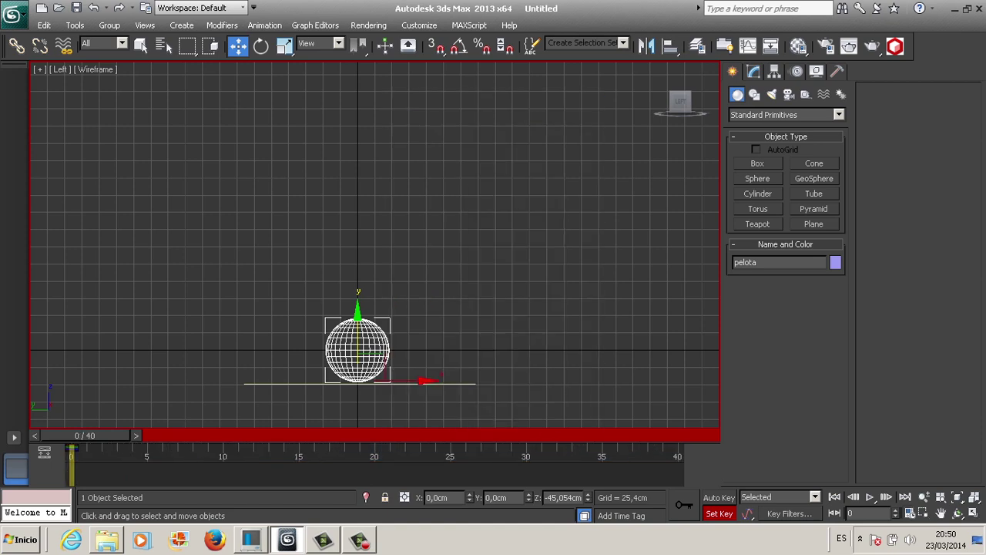
pyautogui.moveTo(84, 435); pyautogui.dragTo(373, 435)
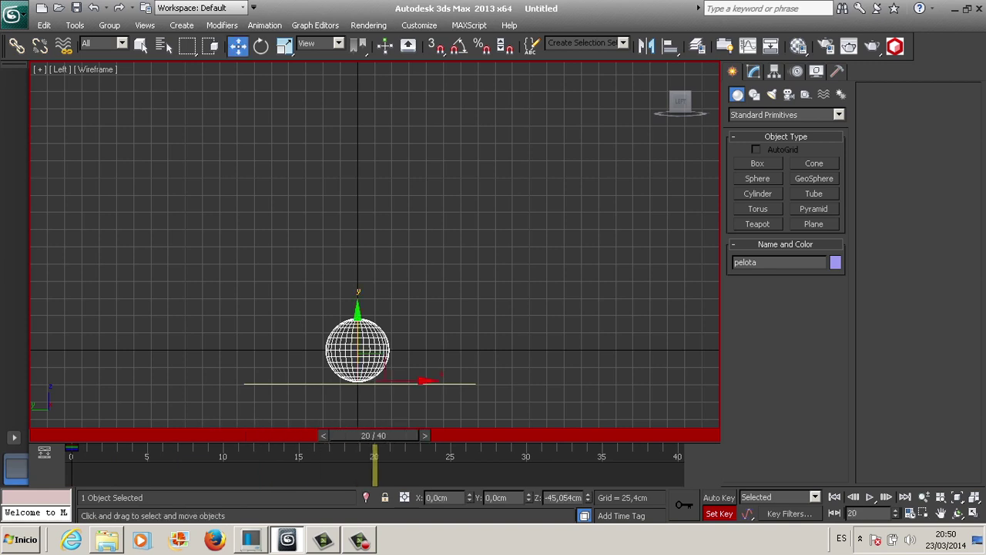
pyautogui.press('n')
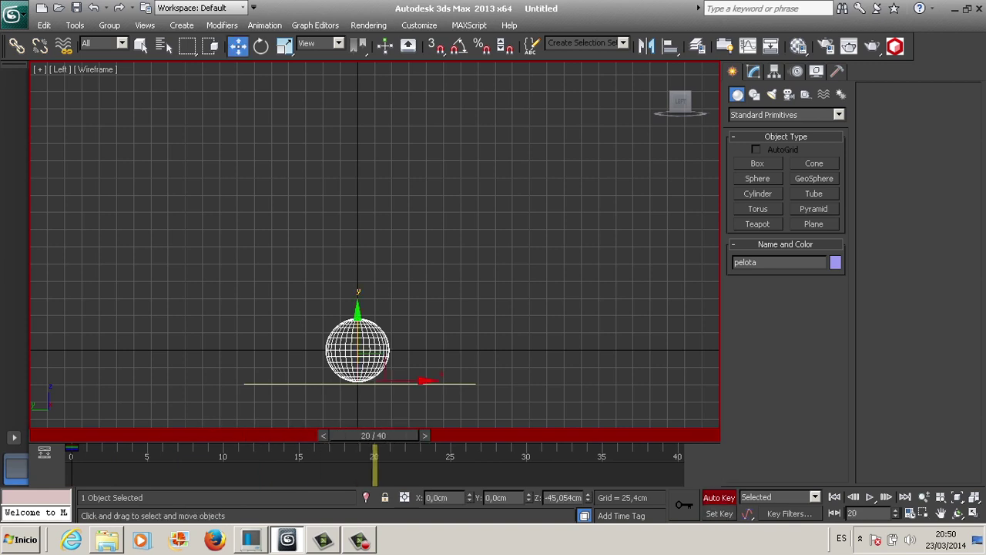
pyautogui.moveTo(357, 351); pyautogui.dragTo(358, 194)
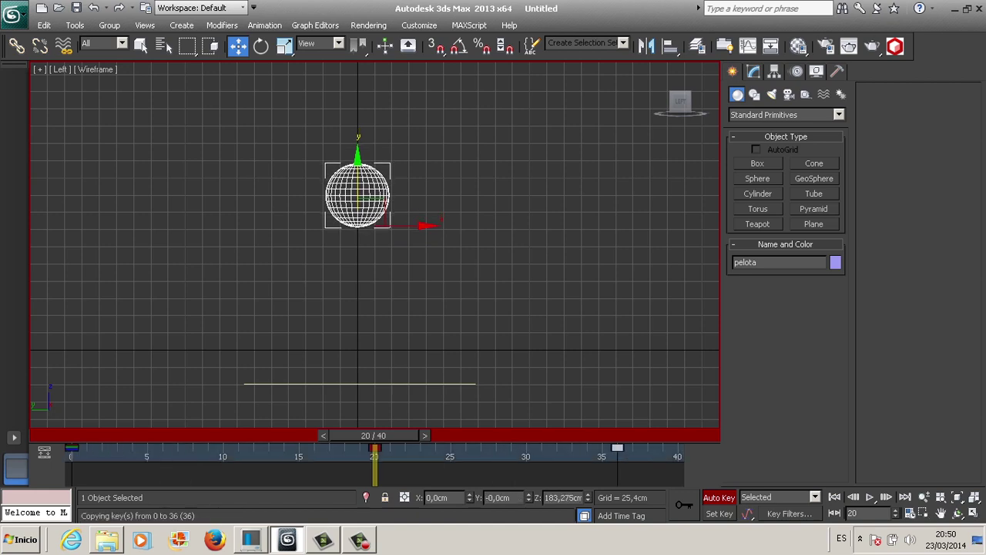
pyautogui.press('/')
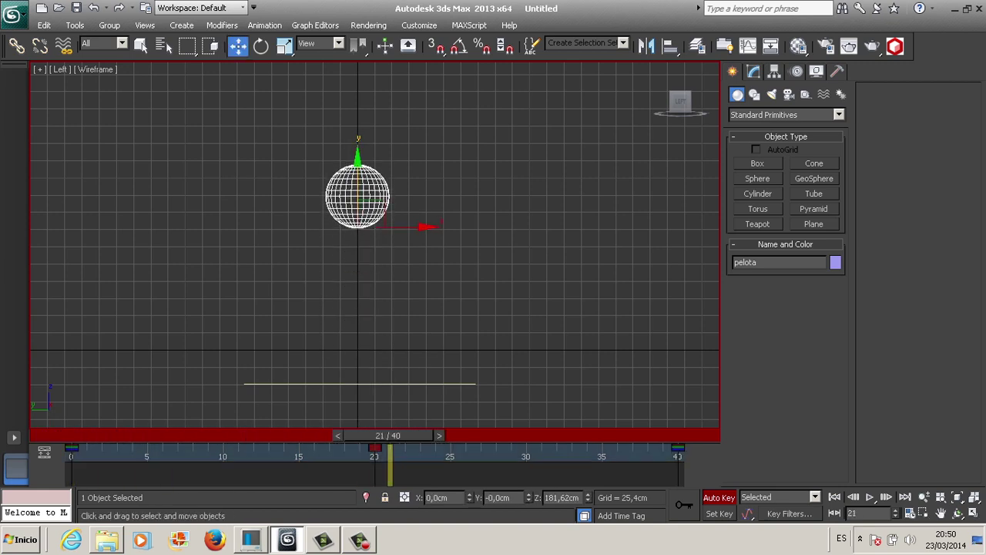
pyautogui.press('Home')
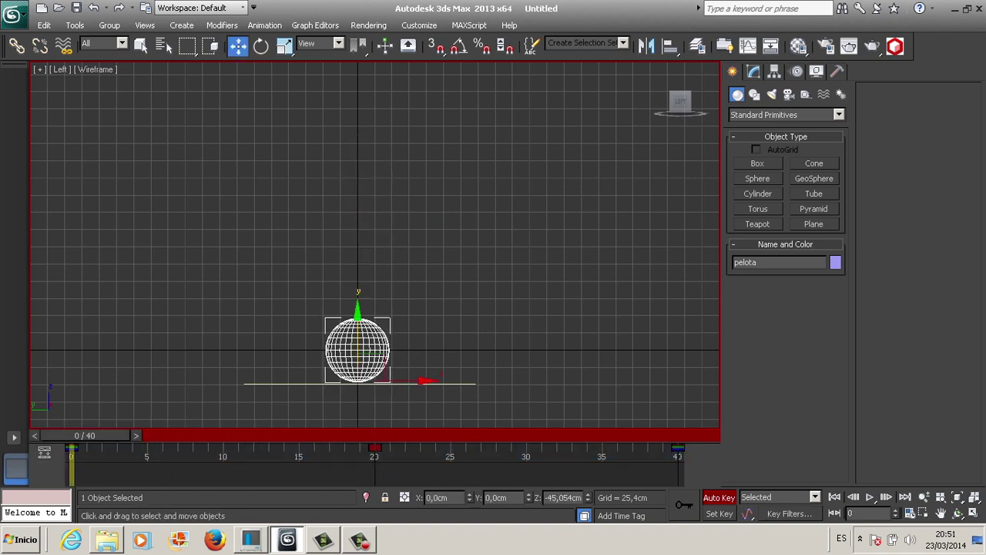
pyautogui.moveTo(84, 435)
pyautogui.mouseDown()
pyautogui.moveTo(375, 435)
pyautogui.moveTo(71, 435)
pyautogui.moveTo(375, 435)
pyautogui.mouseUp()
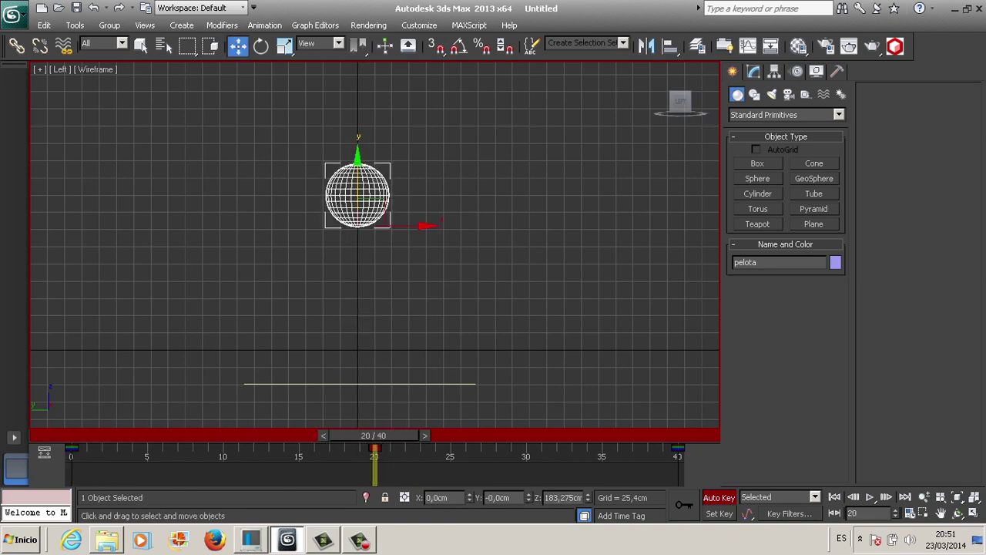
# In the Curve Editor, show pelota's Z Position curve and widen the tangents at the frame-20 peak
pyautogui.click(315, 24)
pyautogui.click(339, 38)
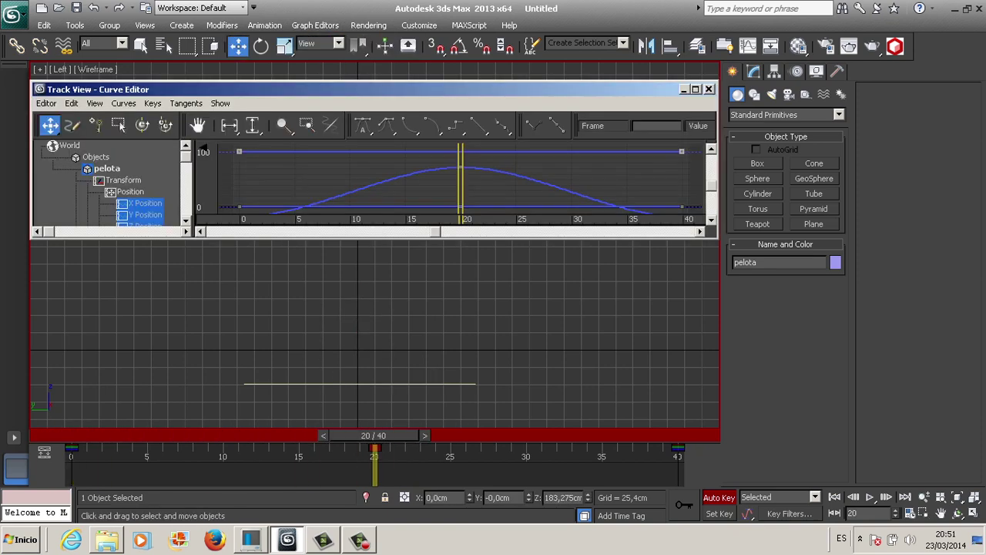
pyautogui.doubleClick(87, 89)
pyautogui.click(112, 132)
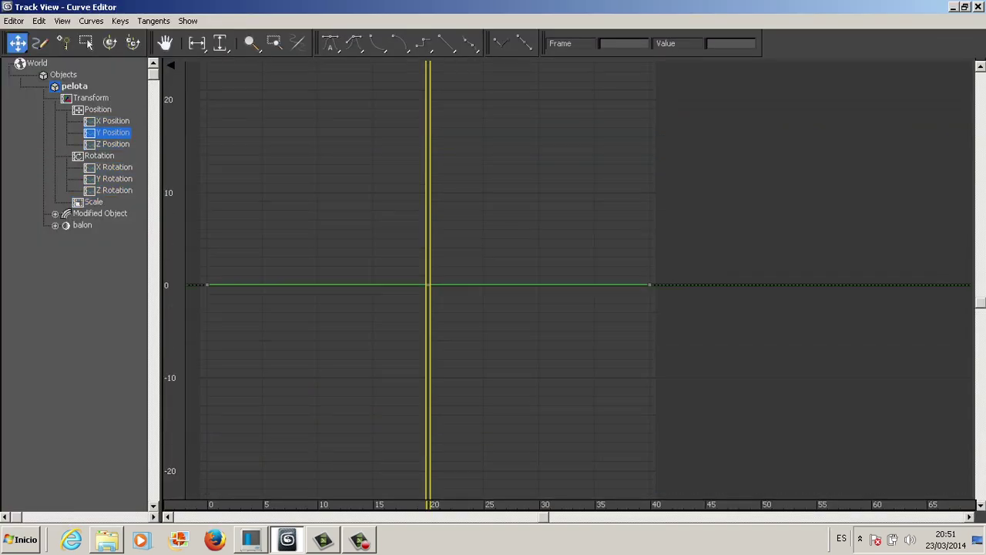
pyautogui.click(112, 144)
pyautogui.click(429, 98)
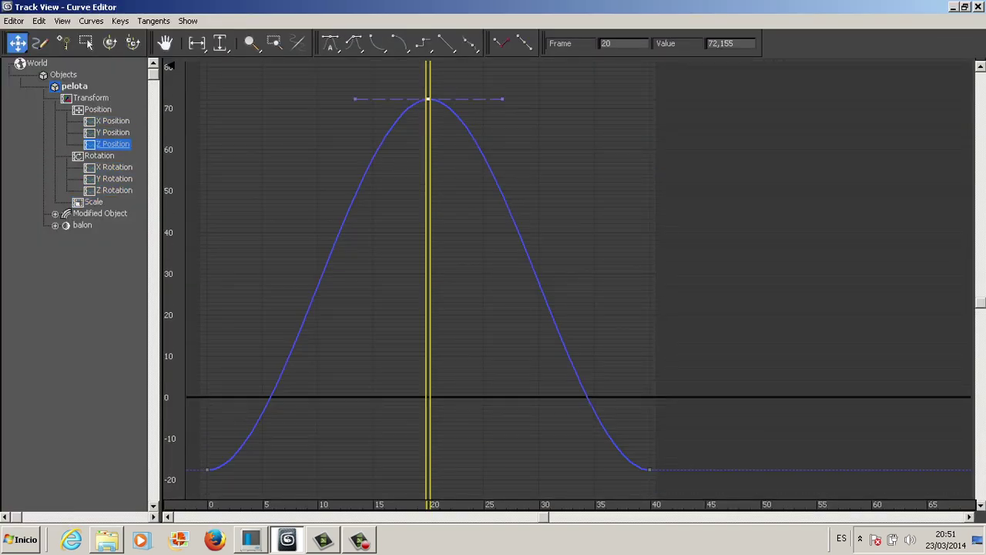
pyautogui.moveTo(17, 42); pyautogui.dragTo(17, 66)
pyautogui.moveTo(502, 98); pyautogui.dragTo(564, 99)
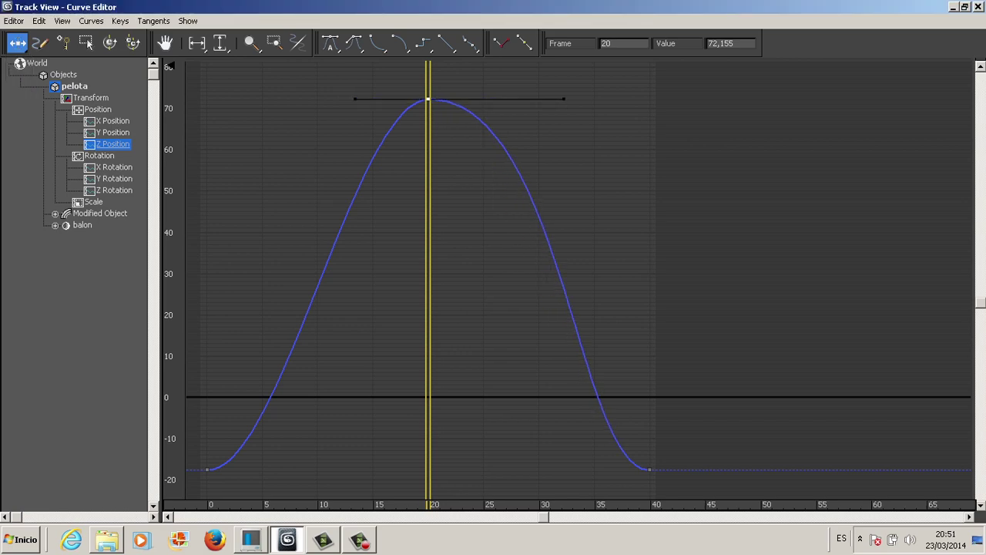
pyautogui.moveTo(355, 99); pyautogui.dragTo(272, 99)
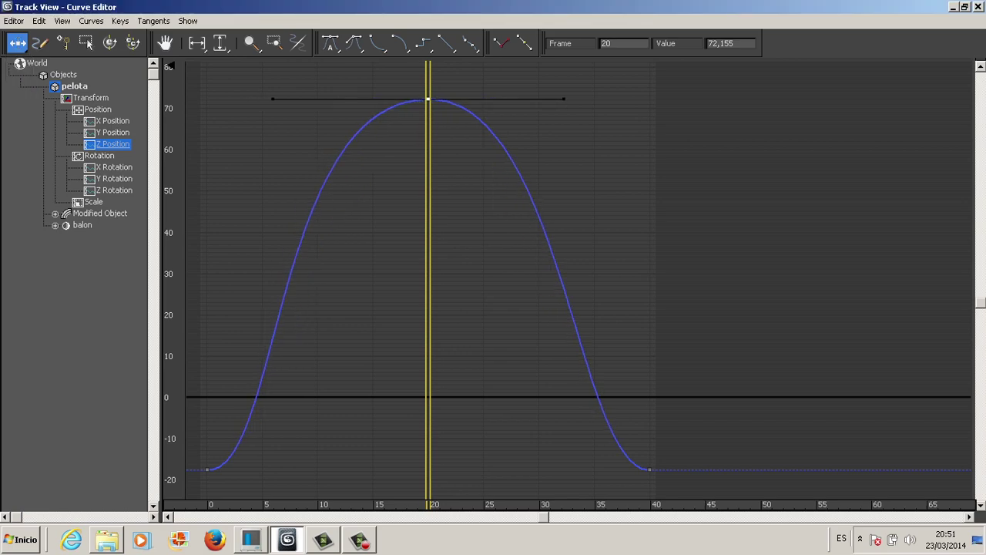
# Steepen the Z Position tangents at frames 0 and 40, then play the bounce
pyautogui.click(207, 469)
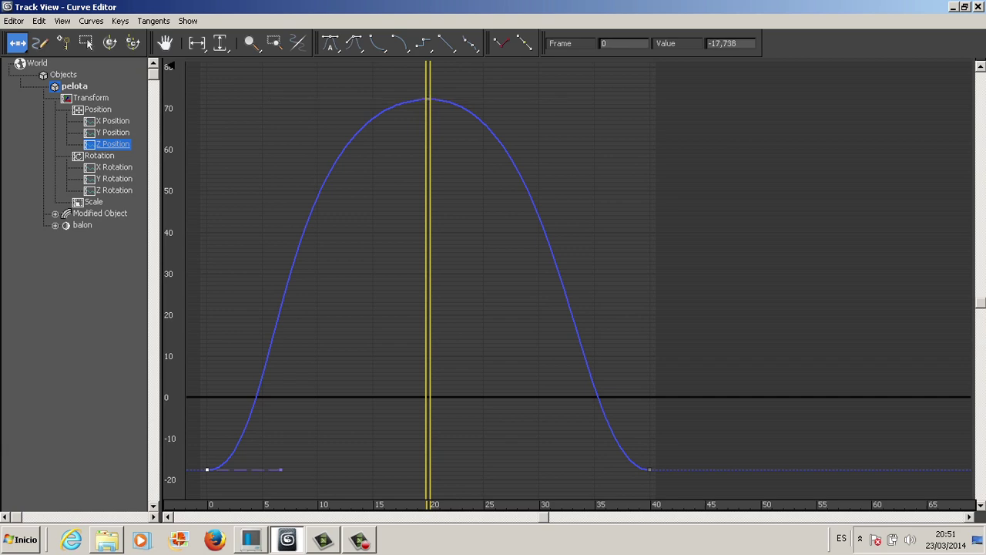
pyautogui.moveTo(281, 469); pyautogui.dragTo(226, 469)
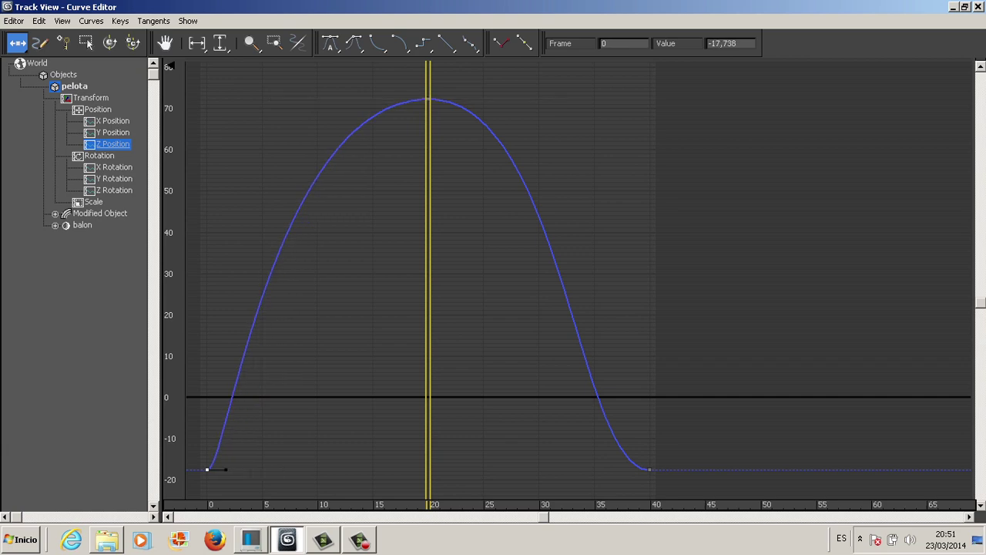
pyautogui.click(649, 469)
pyautogui.moveTo(576, 469); pyautogui.dragTo(631, 469)
pyautogui.click(979, 7)
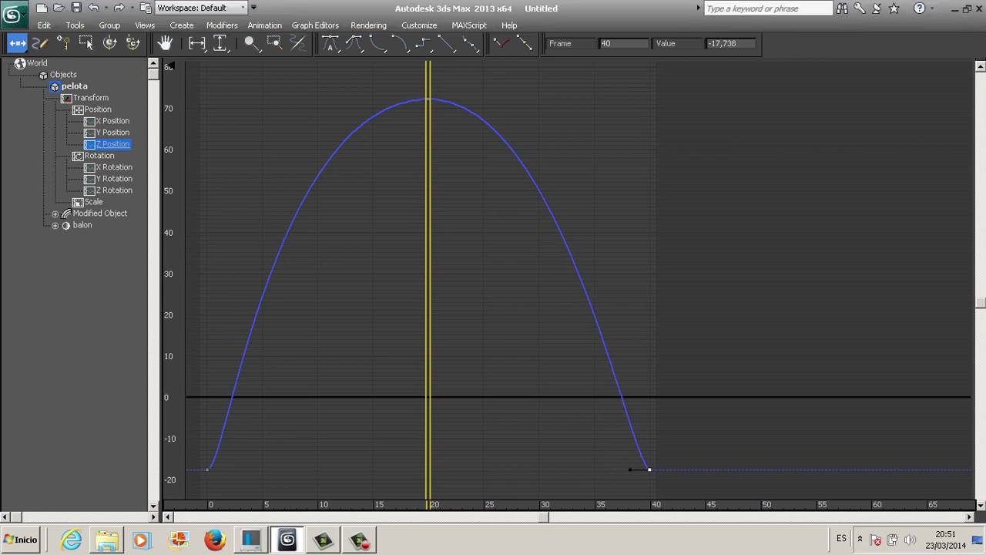
pyautogui.press('/')
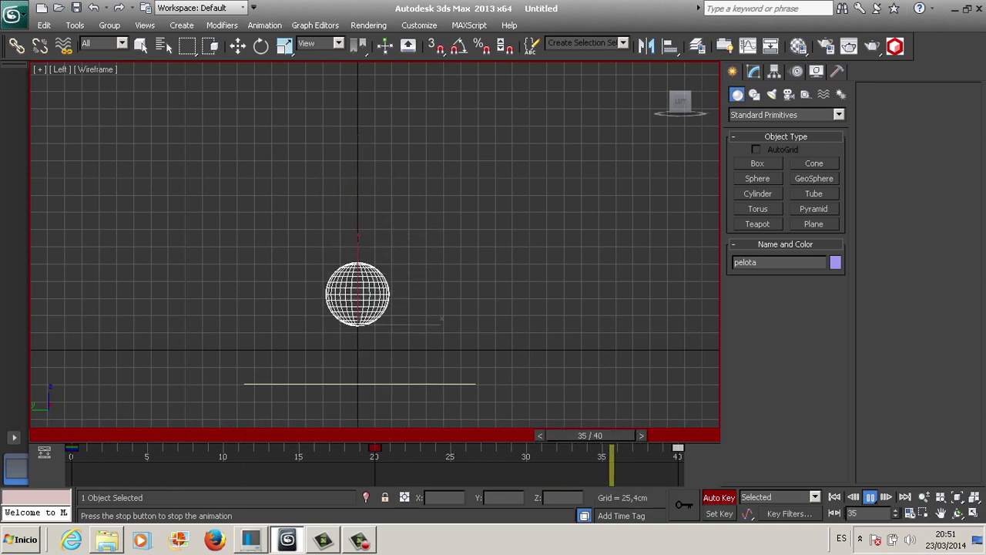
# With percent snap on, squash the ball flat on the floor at frame 0
pyautogui.press('/')
pyautogui.press('Home')
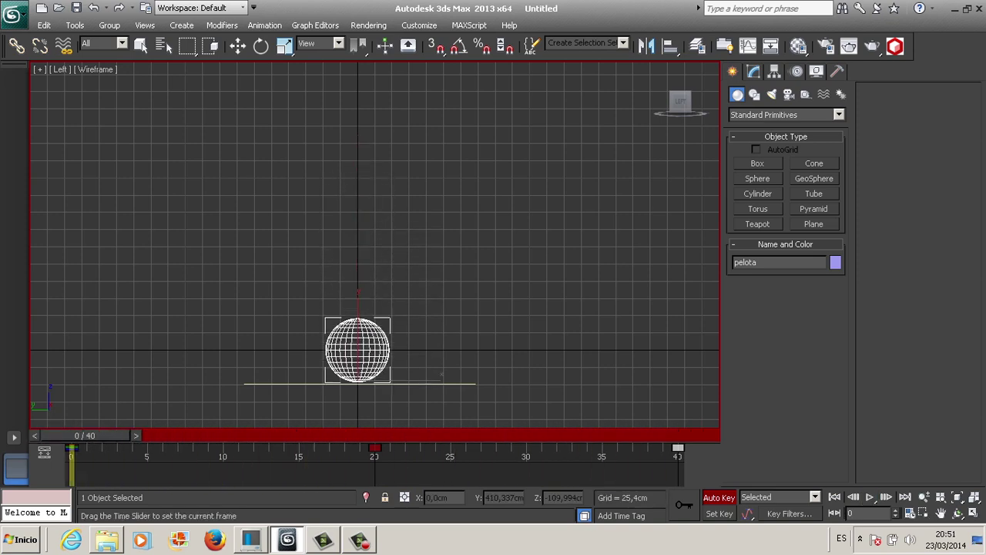
pyautogui.press('w')
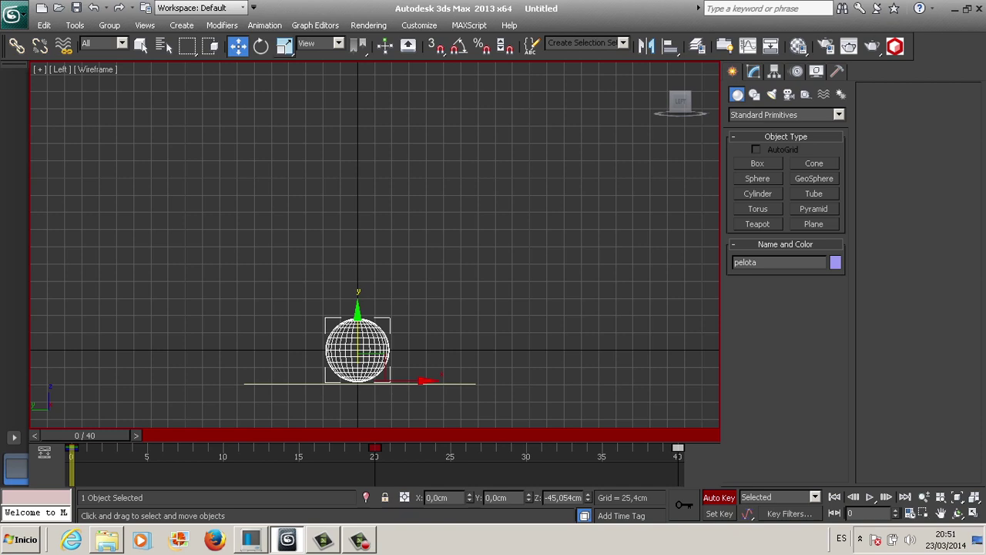
pyautogui.click(482, 47)
pyautogui.moveTo(283, 46); pyautogui.dragTo(285, 113)
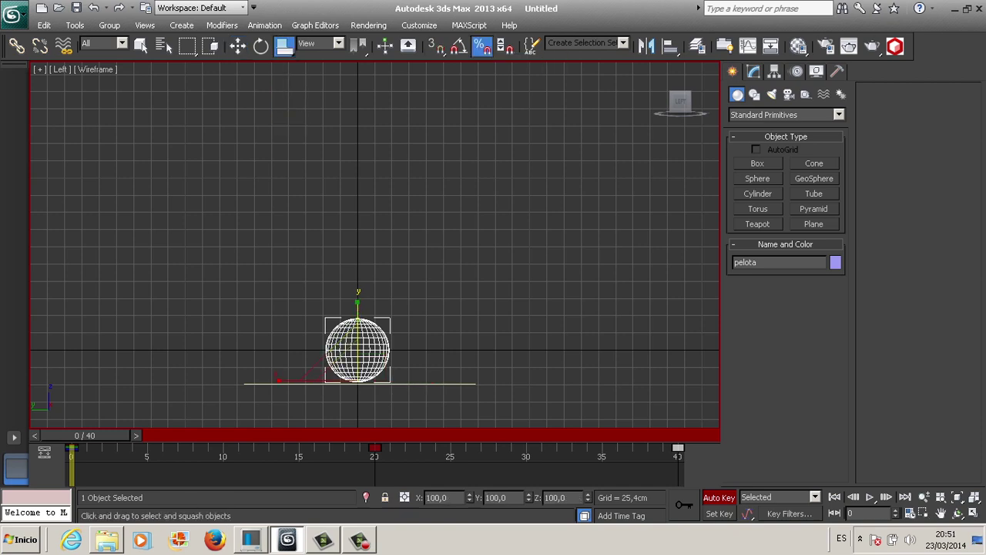
pyautogui.moveTo(358, 351); pyautogui.dragTo(358, 377)
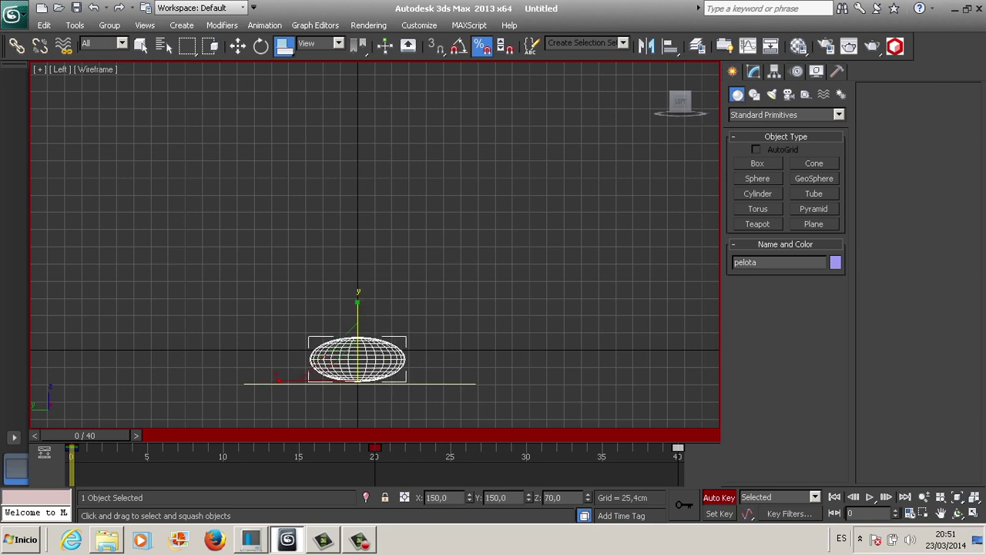
# Stretch the ball vertically at frame 20 to a Z scale of 102
pyautogui.moveTo(84, 435); pyautogui.dragTo(373, 436)
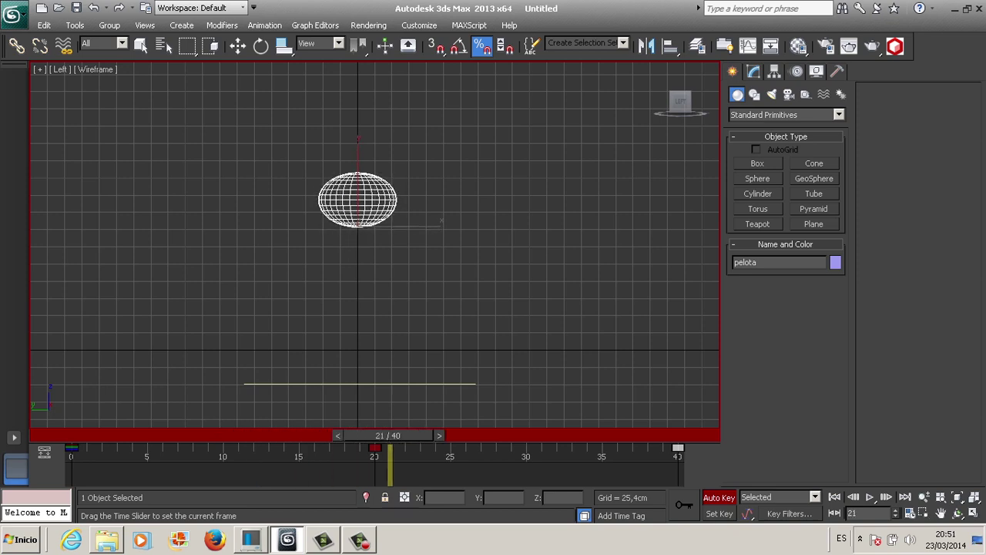
pyautogui.press('r')
pyautogui.moveTo(357, 196)
pyautogui.mouseDown()
pyautogui.moveTo(357, 166)
pyautogui.moveTo(357, 185)
pyautogui.mouseUp()
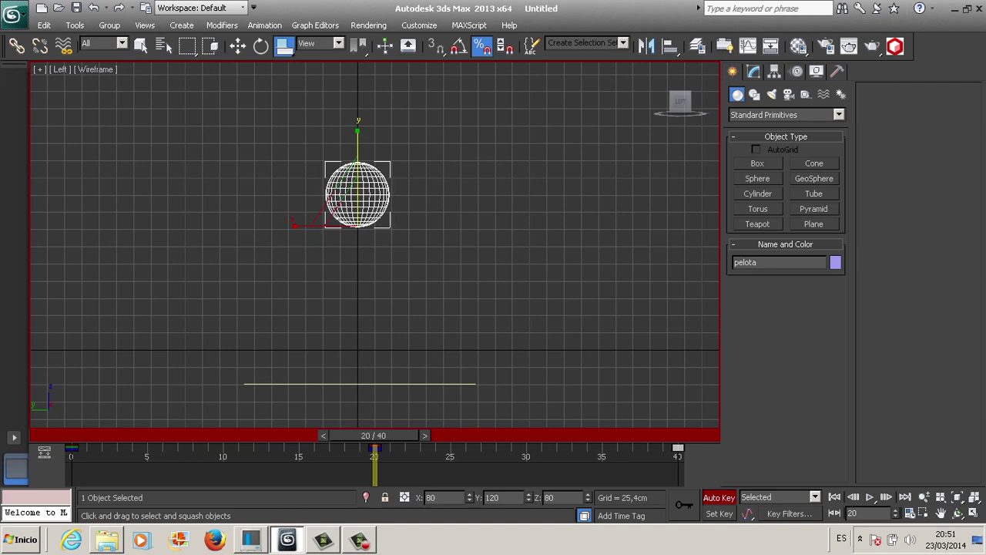
pyautogui.moveTo(373, 435)
pyautogui.mouseDown()
pyautogui.moveTo(99, 435)
pyautogui.moveTo(402, 435)
pyautogui.mouseUp()
# Squash the ball to scale 150/70/150 on landing at frame 40
pyautogui.press('End')
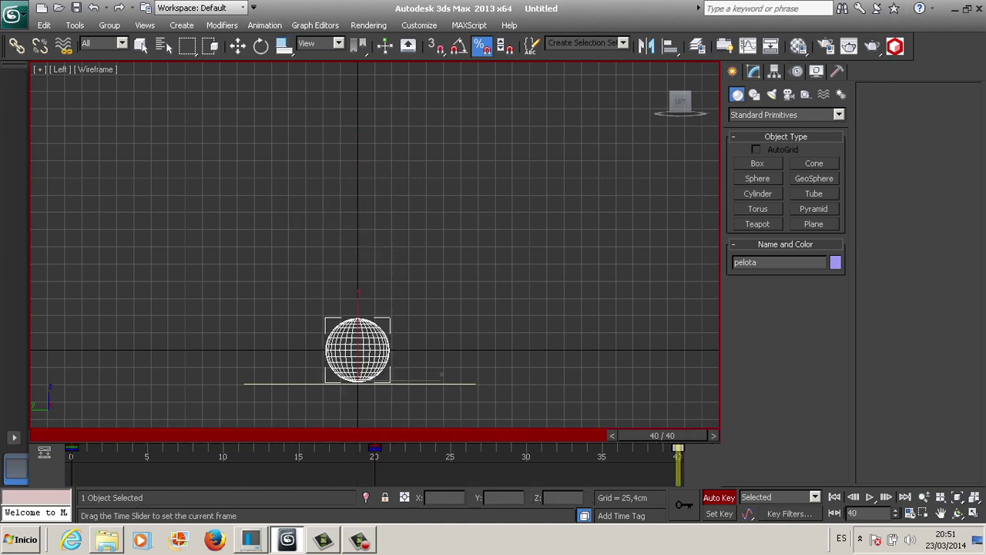
pyautogui.press('r')
pyautogui.moveTo(358, 339); pyautogui.dragTo(358, 358)
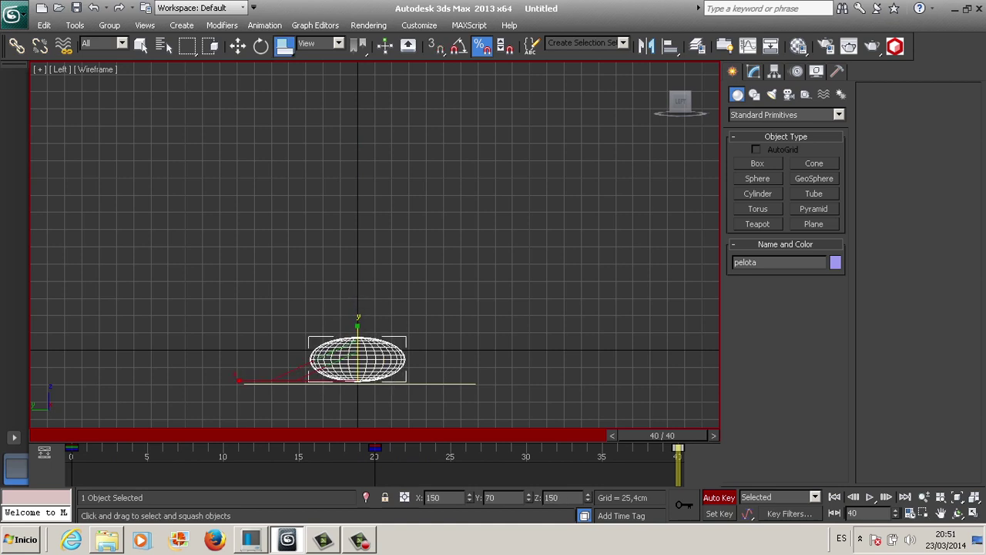
pyautogui.moveTo(662, 435)
pyautogui.mouseDown()
pyautogui.moveTo(149, 435)
pyautogui.moveTo(374, 435)
pyautogui.mouseUp()
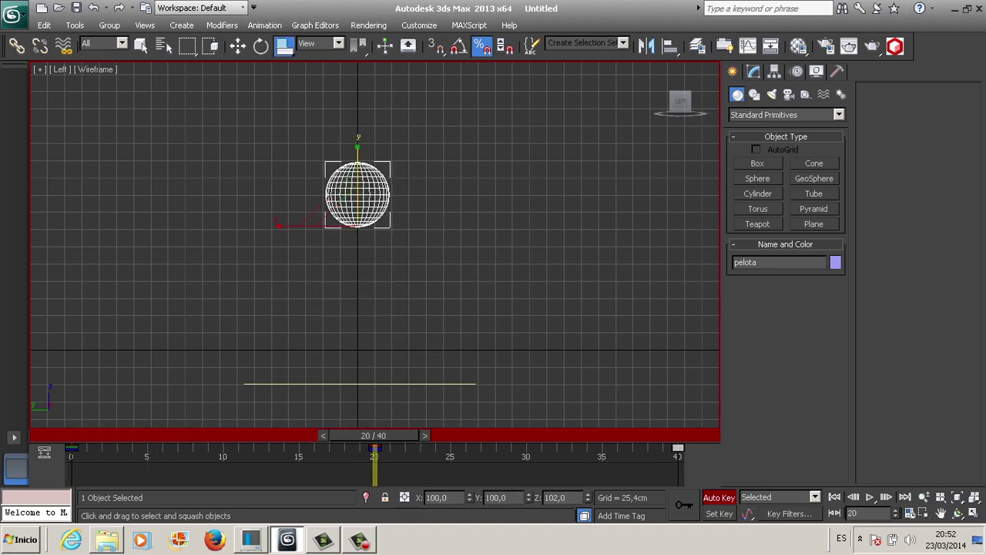
# With the trackbar filtered to Current Transform, copy the frame 5 scale key to frame 35 and play the bounce
pyautogui.rightClick(287, 448)
pyautogui.moveTo(324, 393)
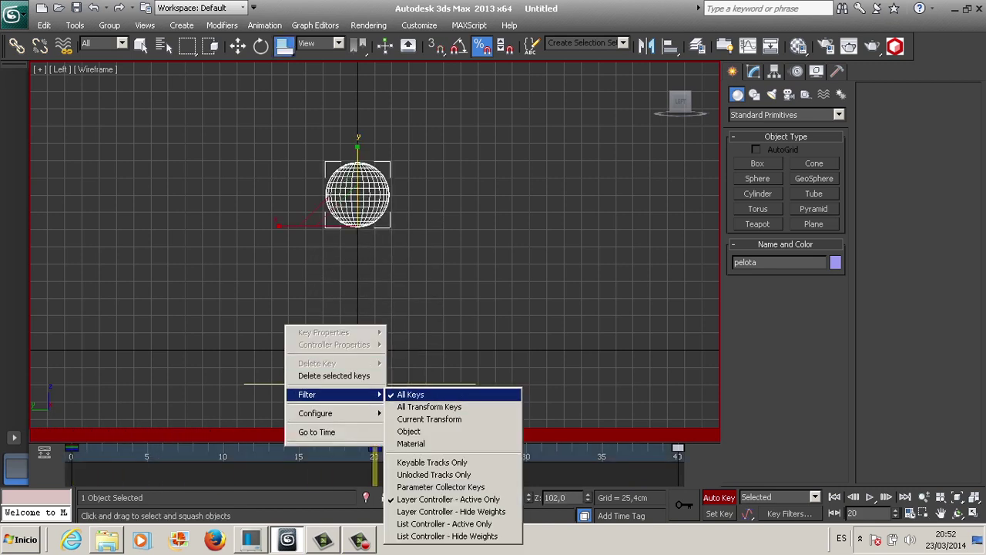
pyautogui.click(429, 418)
pyautogui.moveTo(374, 436)
pyautogui.mouseDown()
pyautogui.moveTo(156, 435)
pyautogui.moveTo(375, 435)
pyautogui.moveTo(146, 447)
pyautogui.mouseUp()
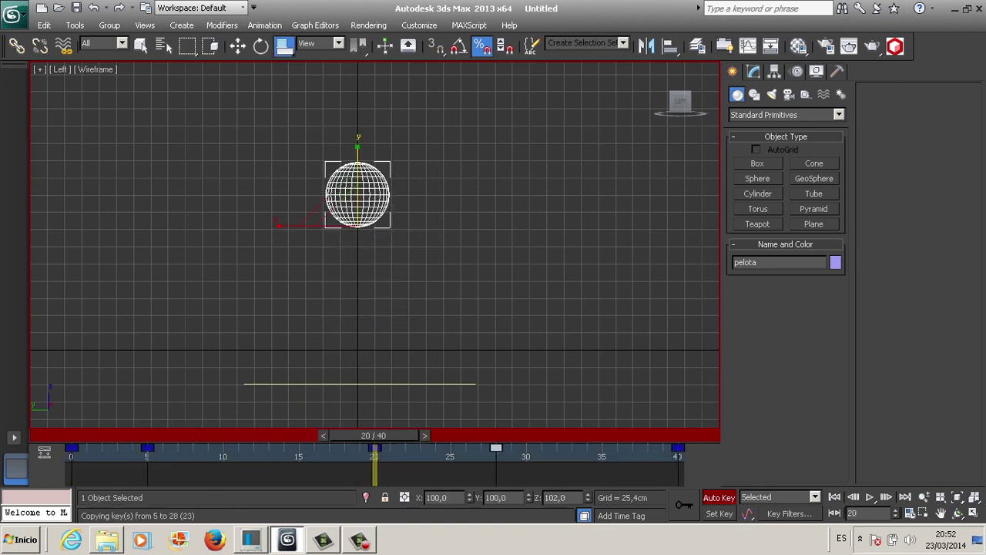
pyautogui.moveTo(374, 435)
pyautogui.mouseDown()
pyautogui.moveTo(85, 435)
pyautogui.moveTo(663, 435)
pyautogui.mouseUp()
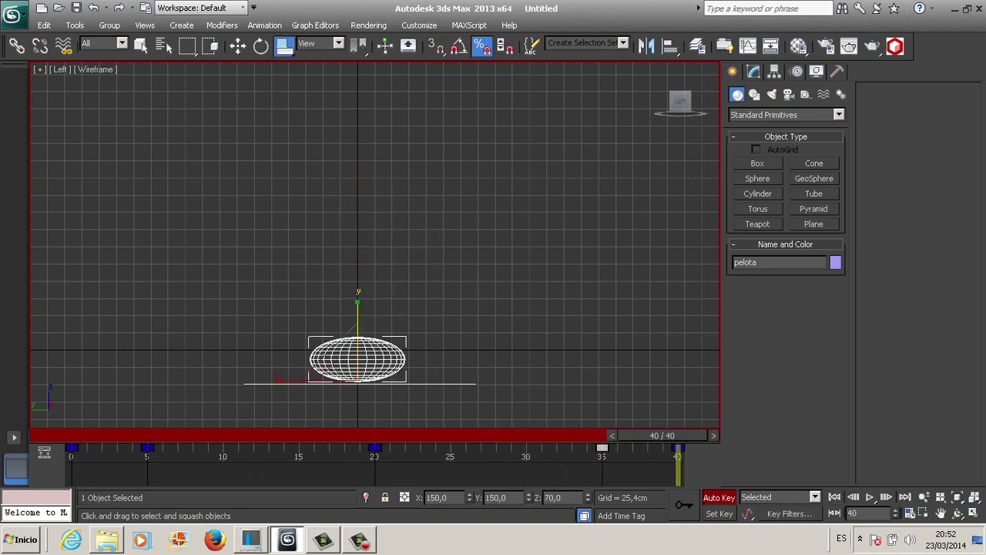
pyautogui.press('/')
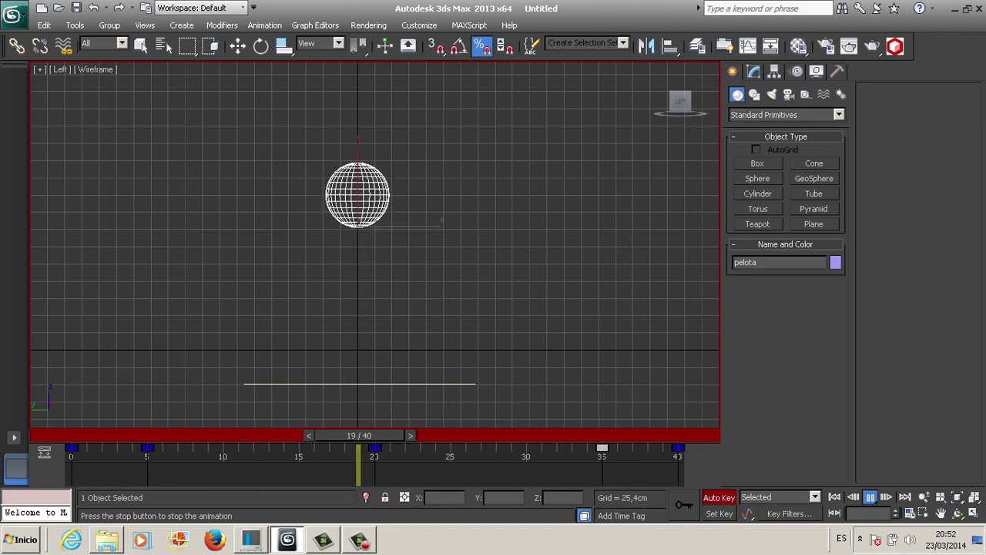
# Stop playback, switch to the scale tool and turn off Auto Key
pyautogui.press('Home')
pyautogui.press('r')
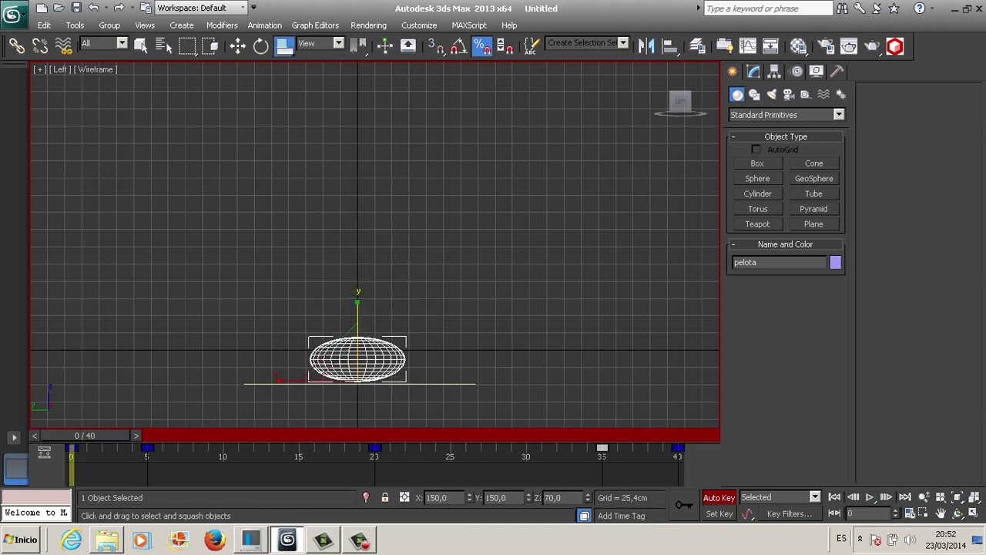
pyautogui.press('n')
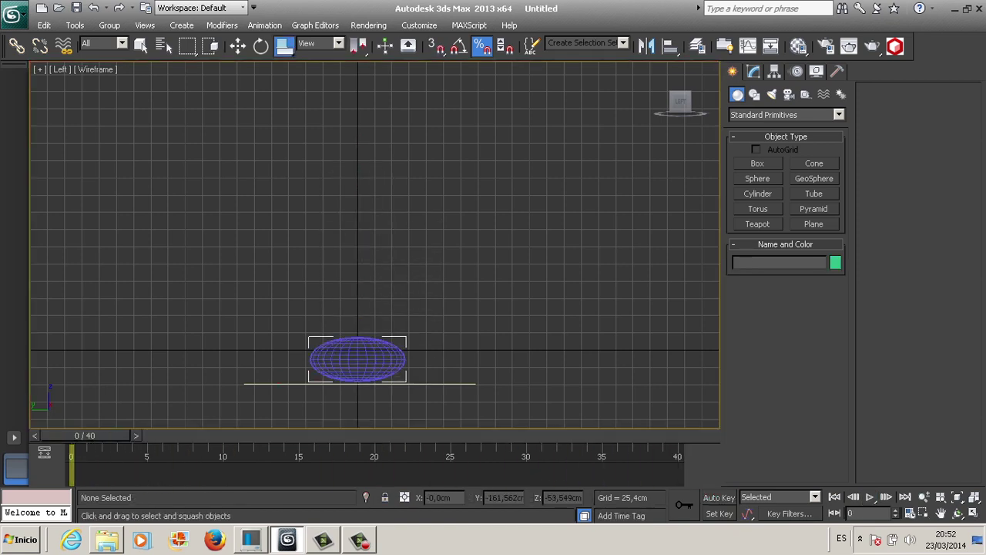
# Raise the floor suelo slightly to about Z -45.7cm, then replay the bounce to check contact
pyautogui.click(454, 383)
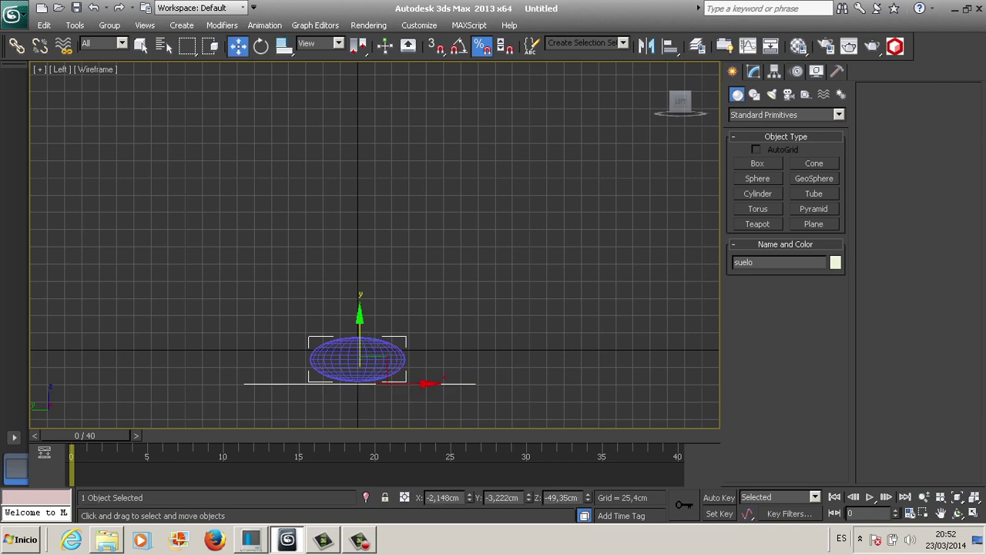
pyautogui.moveTo(359, 324); pyautogui.dragTo(359, 320)
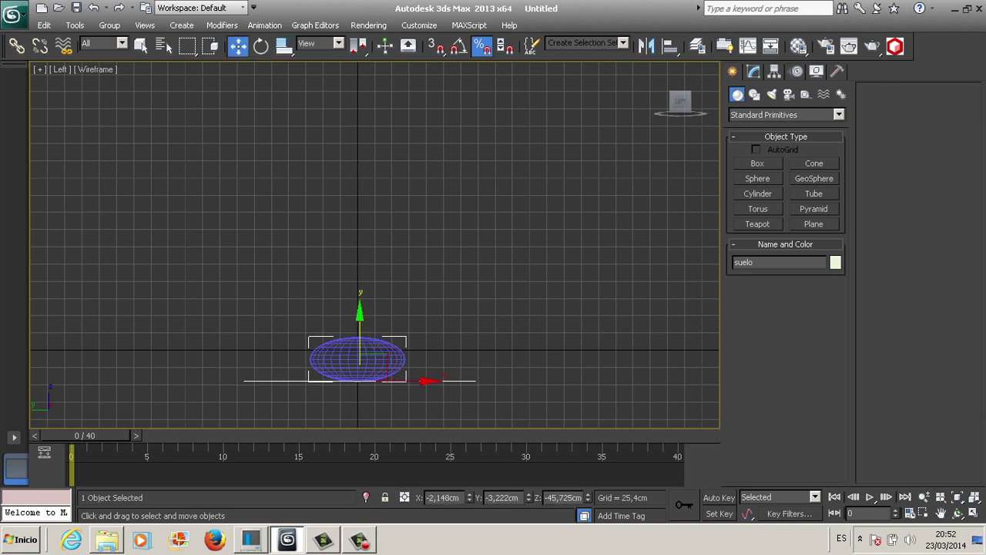
pyautogui.press('/')
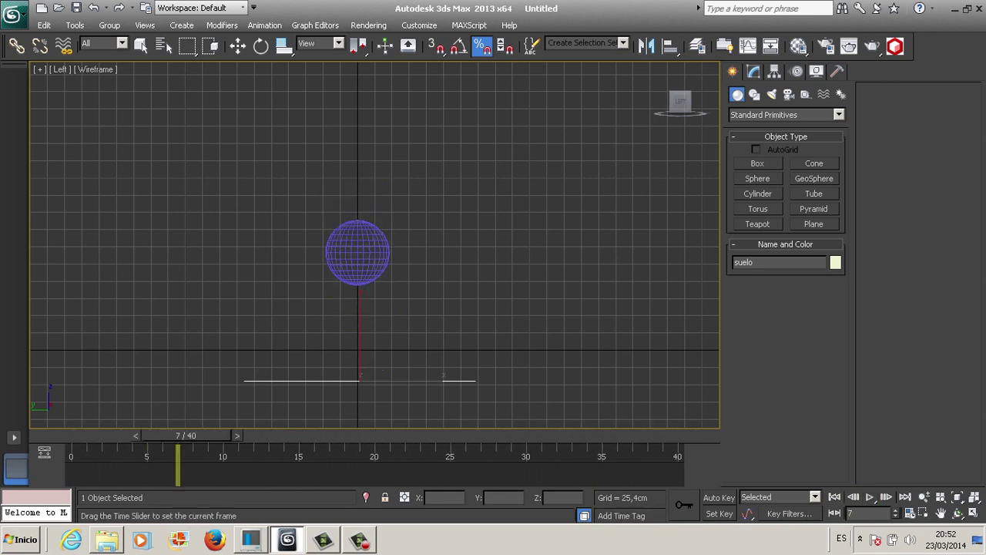
pyautogui.press('Home')
# Set the animation End Time to 400 frames in Time Configuration and reselect the pelota sphere
pyautogui.press('w')
pyautogui.click(923, 496)
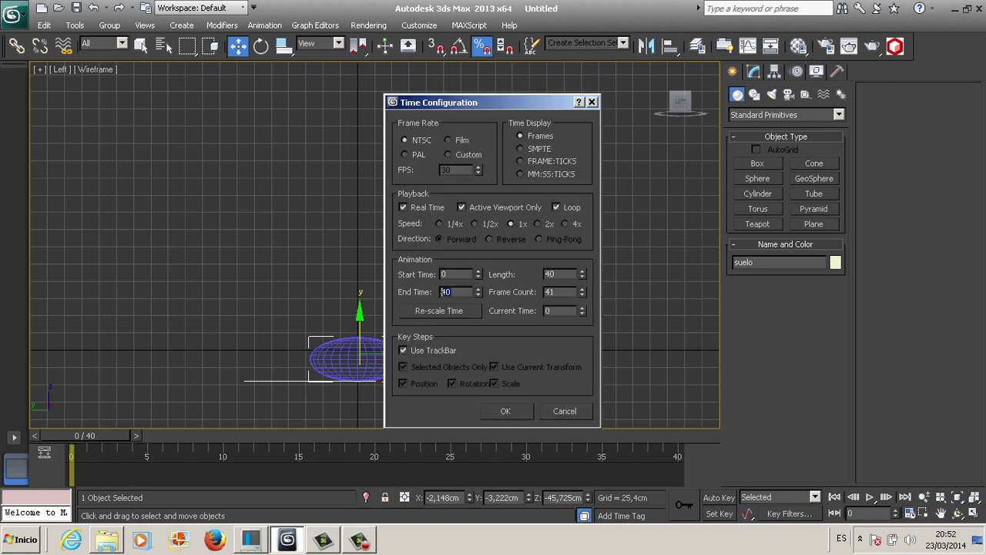
pyautogui.press('Tab')
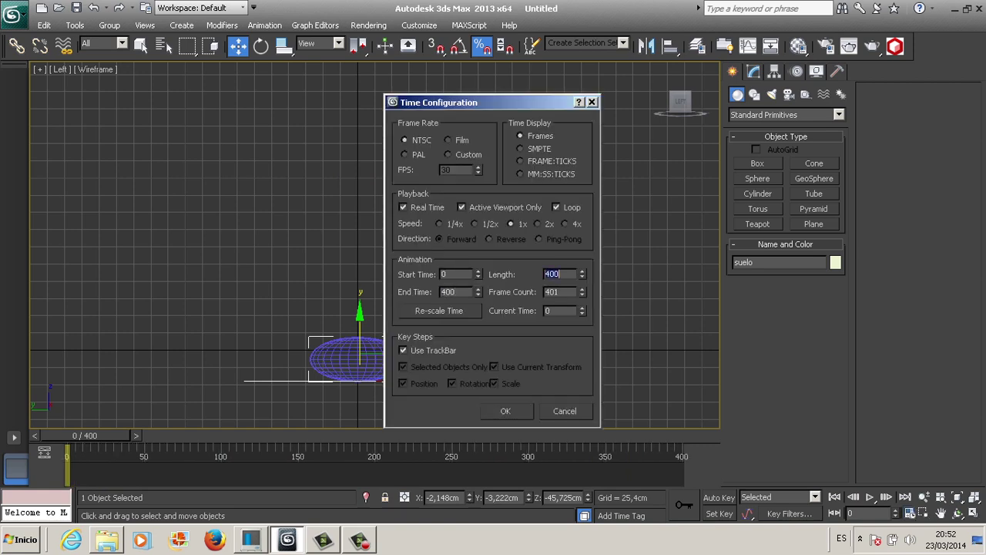
pyautogui.press('Return')
pyautogui.click(358, 359)
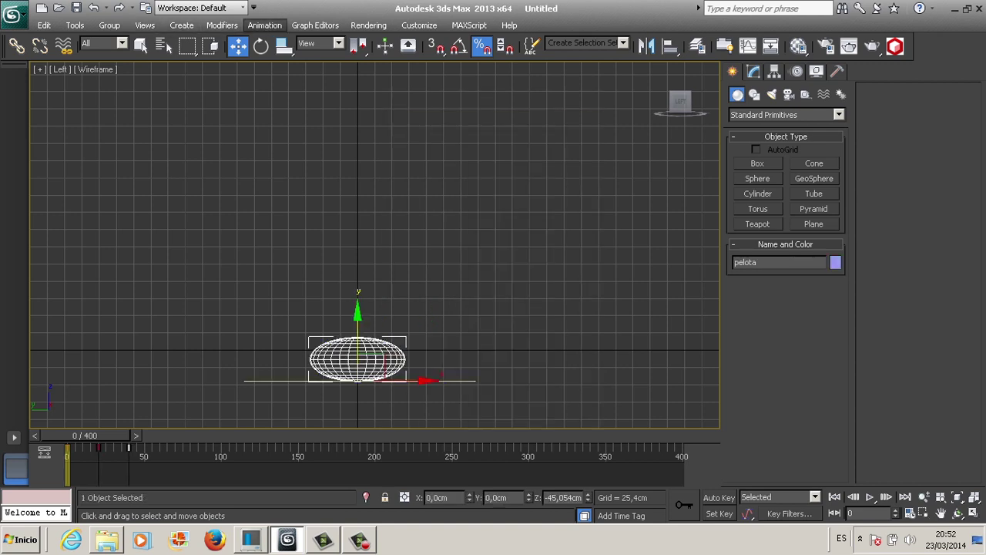
pyautogui.click(264, 24)
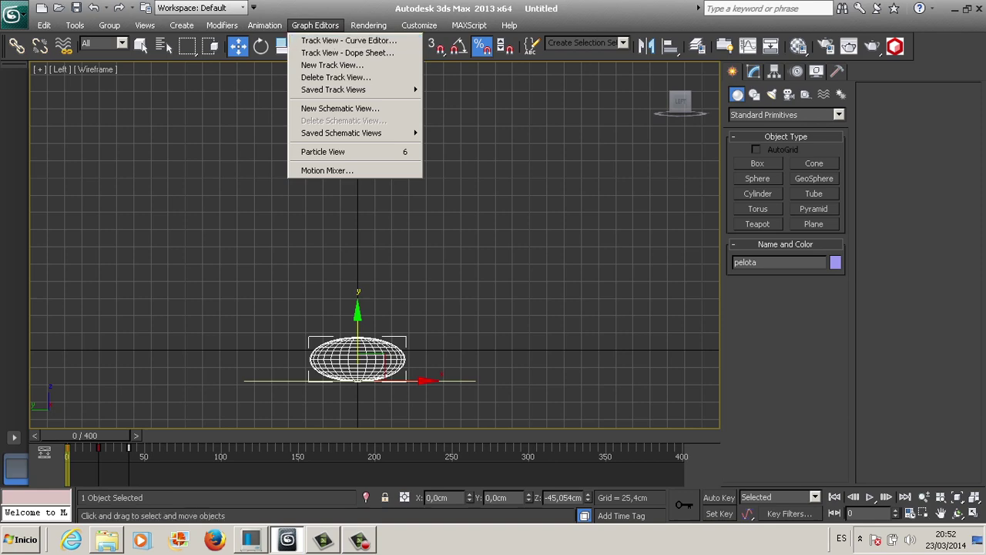
# In the maximized Curve Editor, set the ball's Z Position out-of-range type to Loop
pyautogui.click(349, 40)
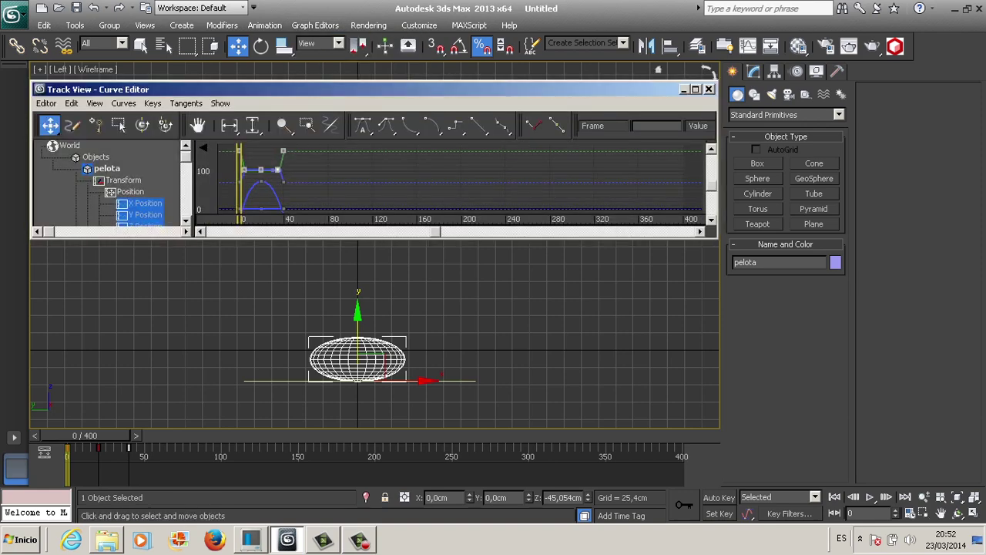
pyautogui.click(695, 90)
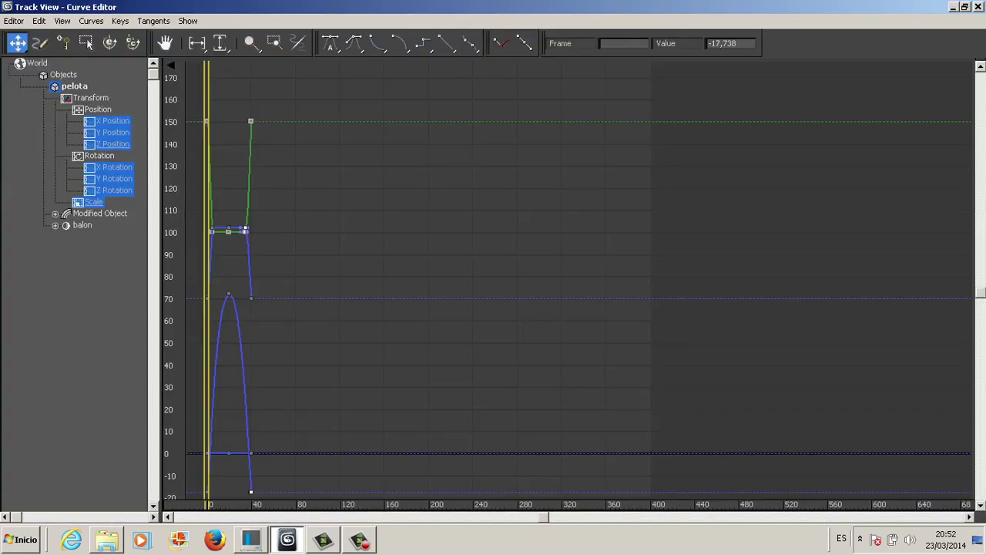
pyautogui.click(113, 144)
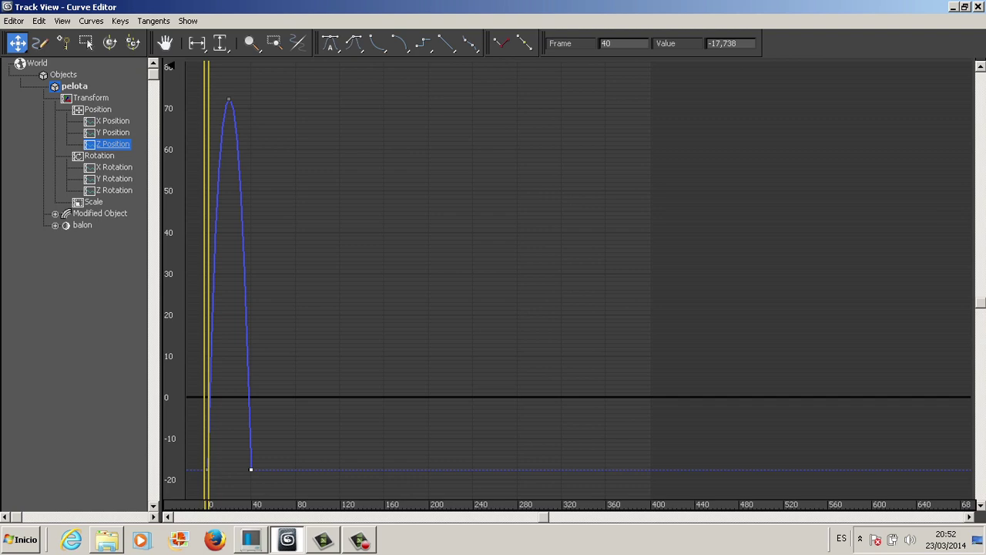
pyautogui.click(39, 21)
pyautogui.moveTo(60, 84)
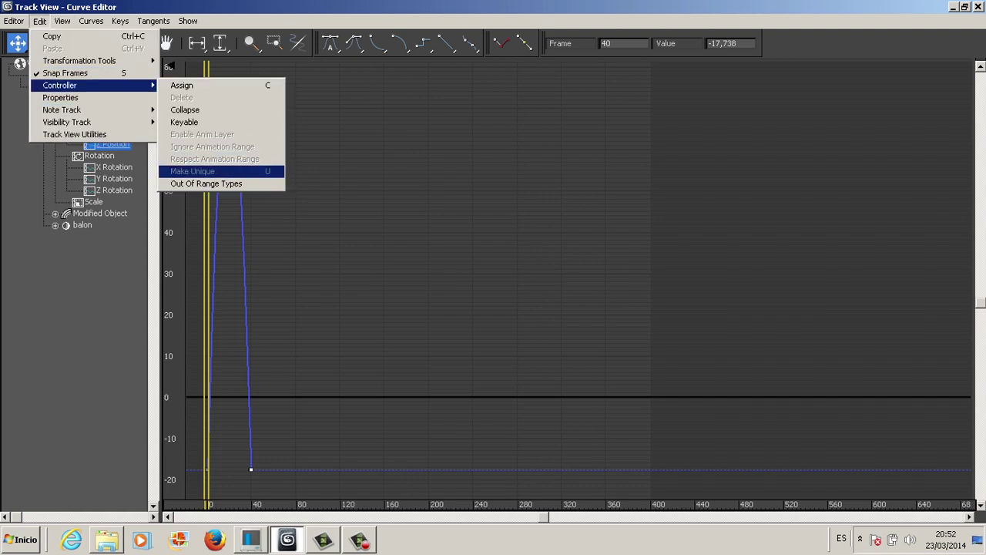
pyautogui.click(205, 183)
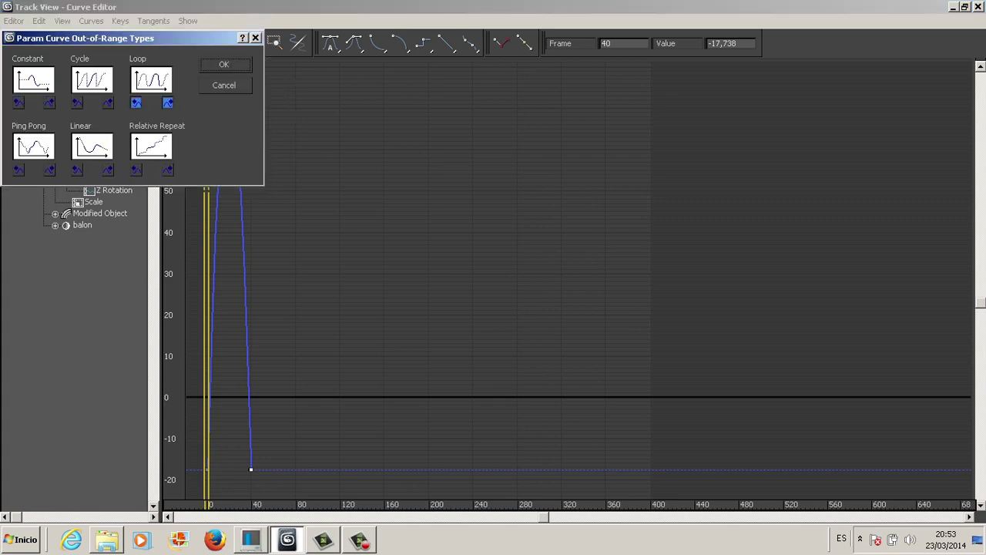
pyautogui.click(223, 64)
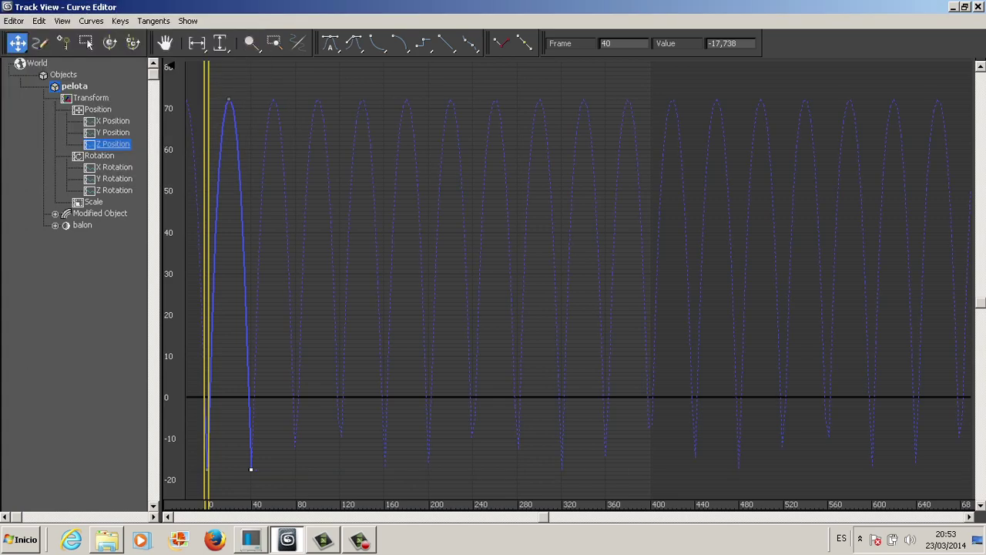
# Set the ball's Scale curves to Loop as well and close the Curve Editor
pyautogui.click(93, 201)
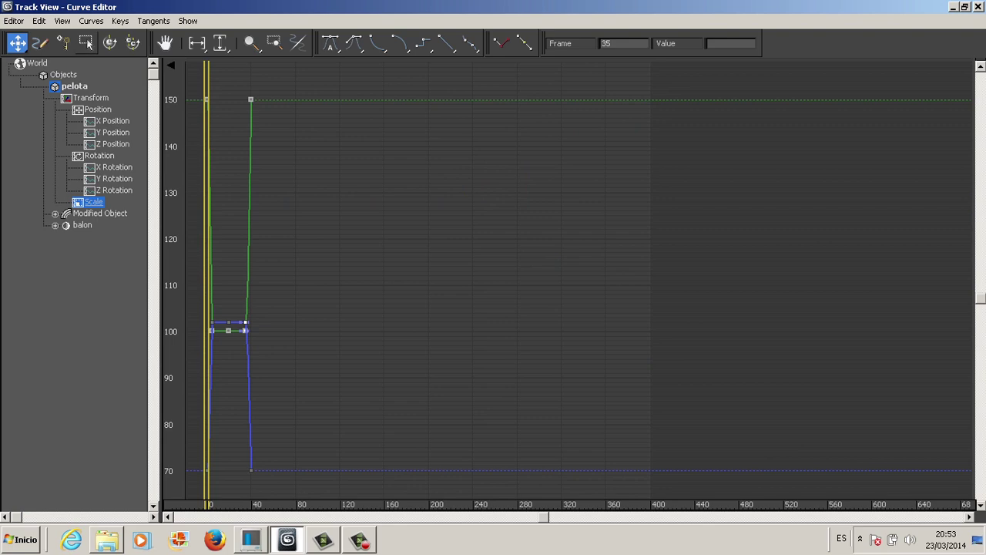
pyautogui.click(38, 20)
pyautogui.moveTo(60, 85)
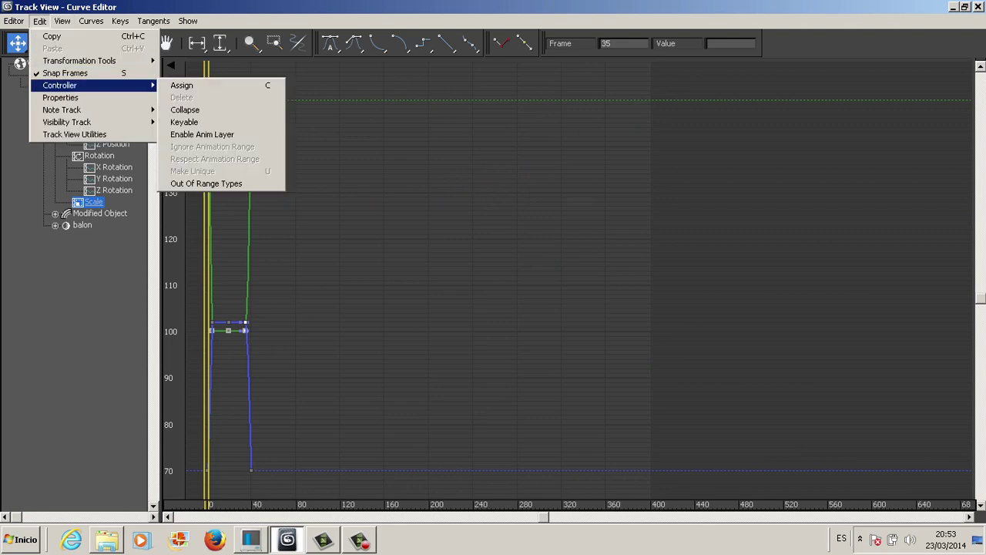
pyautogui.click(206, 184)
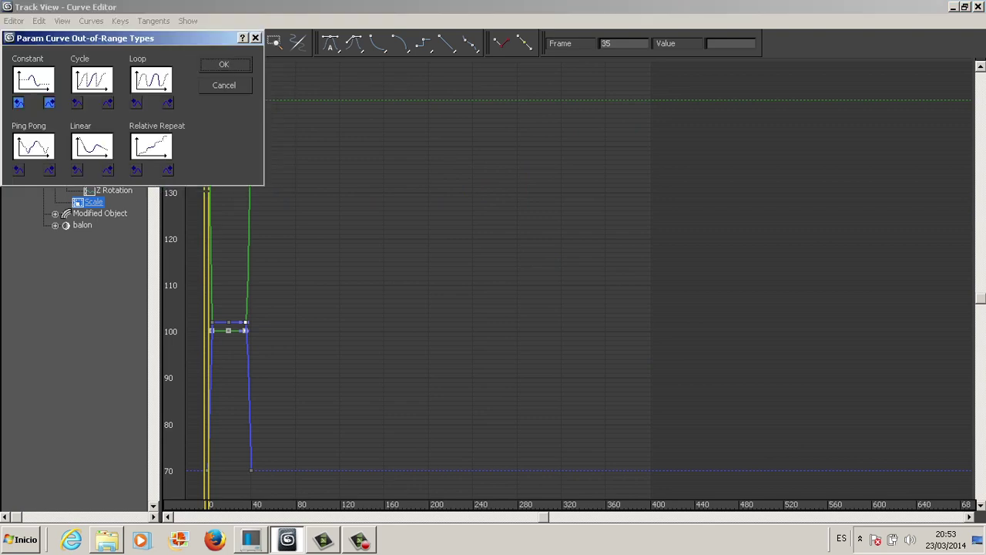
pyautogui.press('Return')
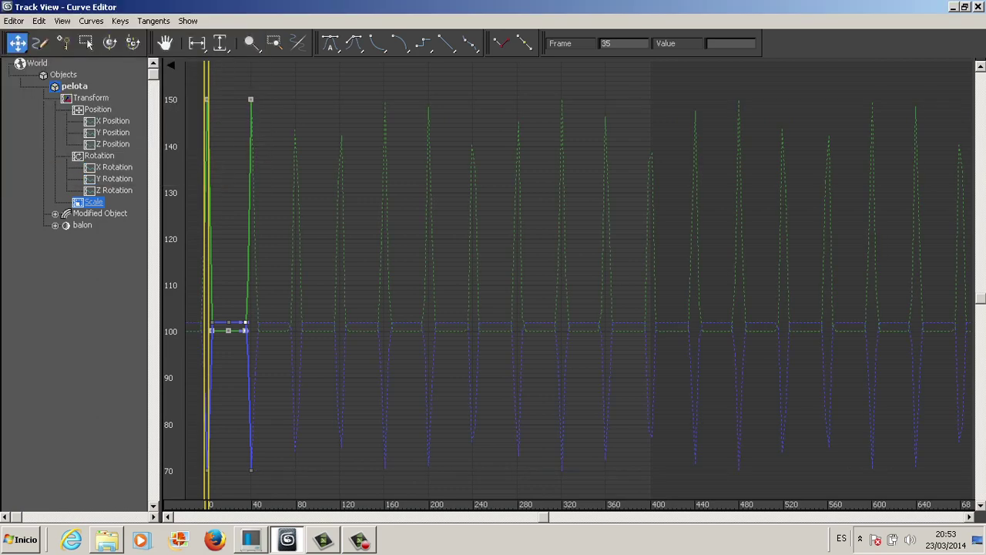
pyautogui.click(975, 6)
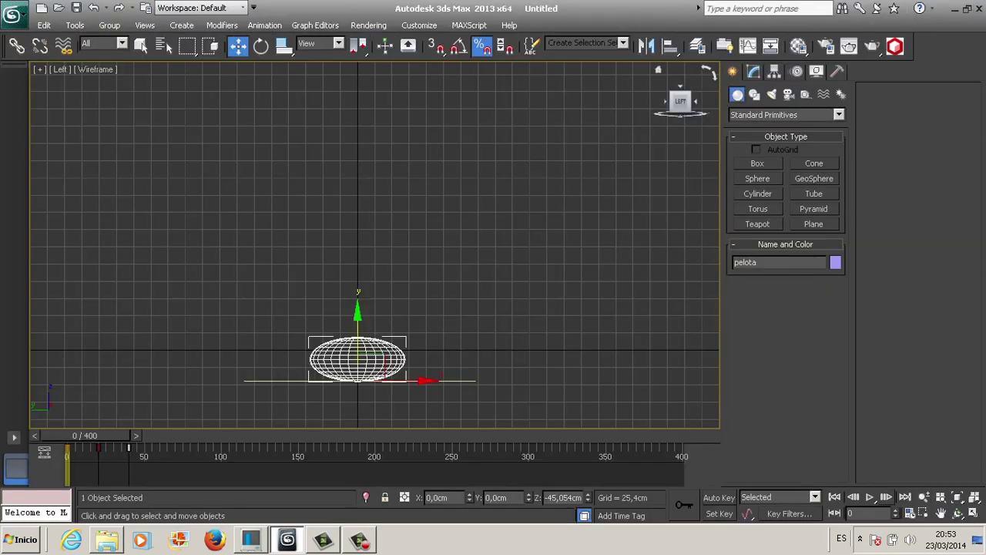
# Play the full 400-frame bounce and zoom the perspective view out to show the whole floor
pyautogui.click(869, 497)
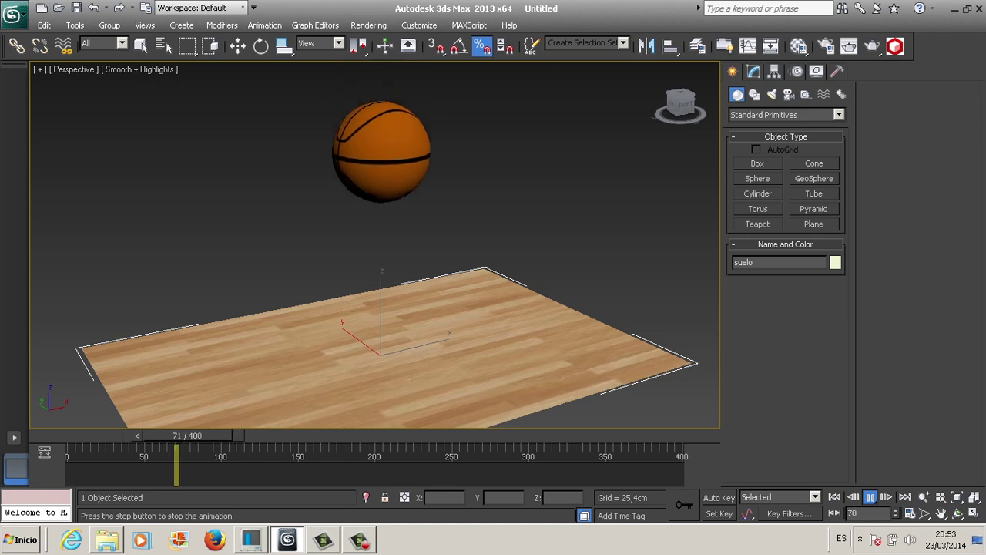
pyautogui.click(924, 498)
pyautogui.moveTo(370, 192); pyautogui.dragTo(370, 247)
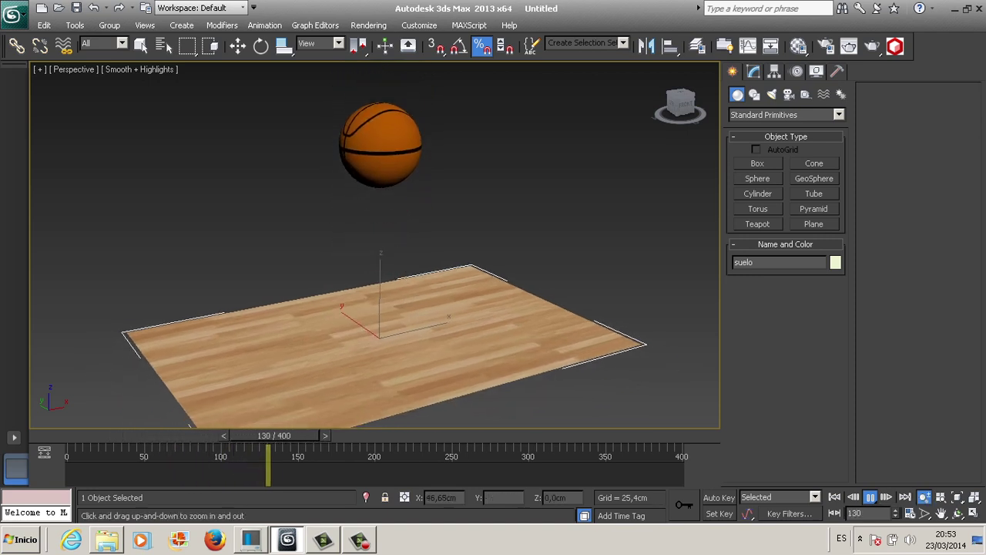